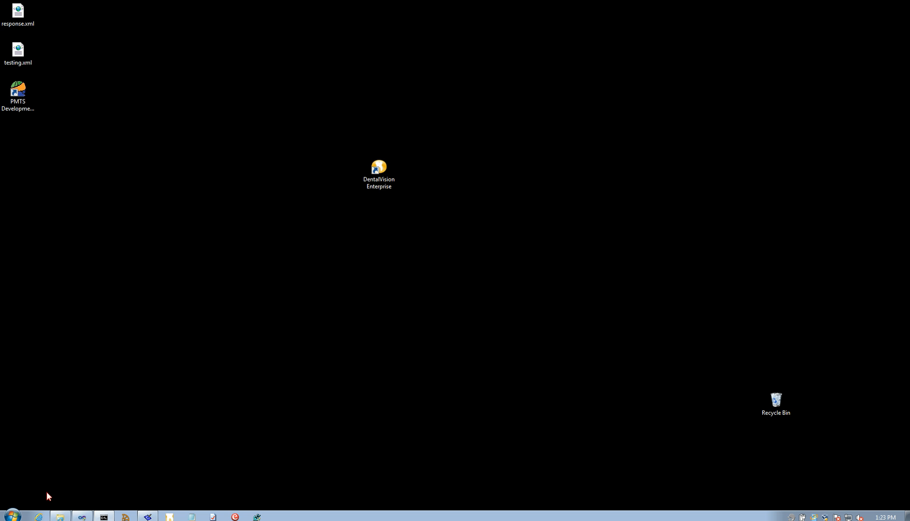
Launch DentalVision Enterprise, log on with the demo user's name and password, and dismiss the demo notice.
double_click(385, 169)
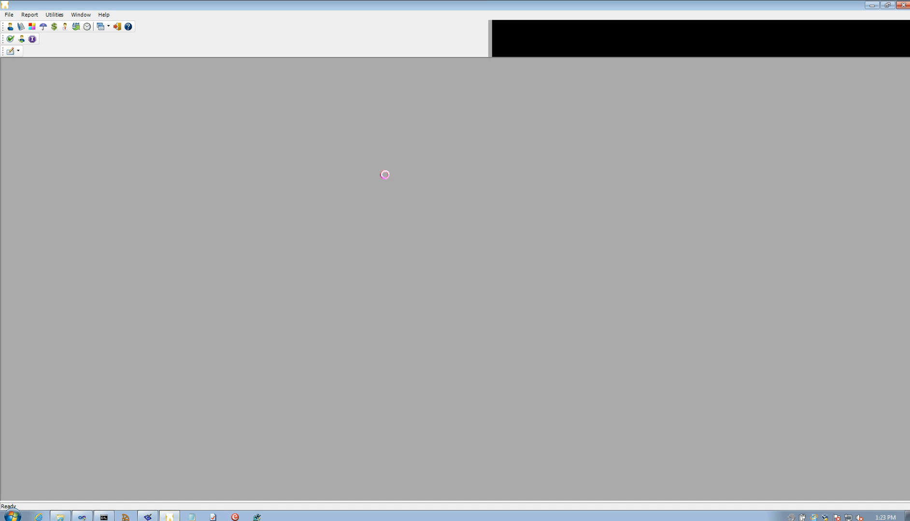
left_click(450, 240)
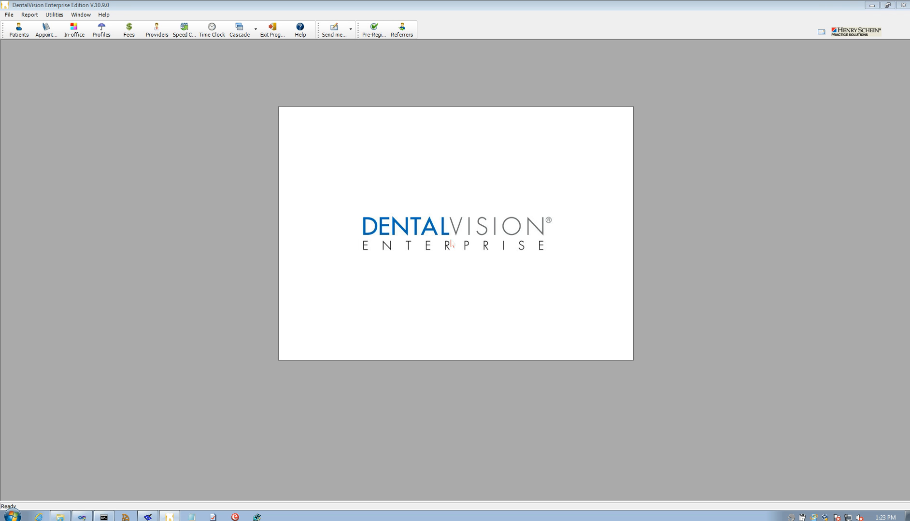
type("randy")
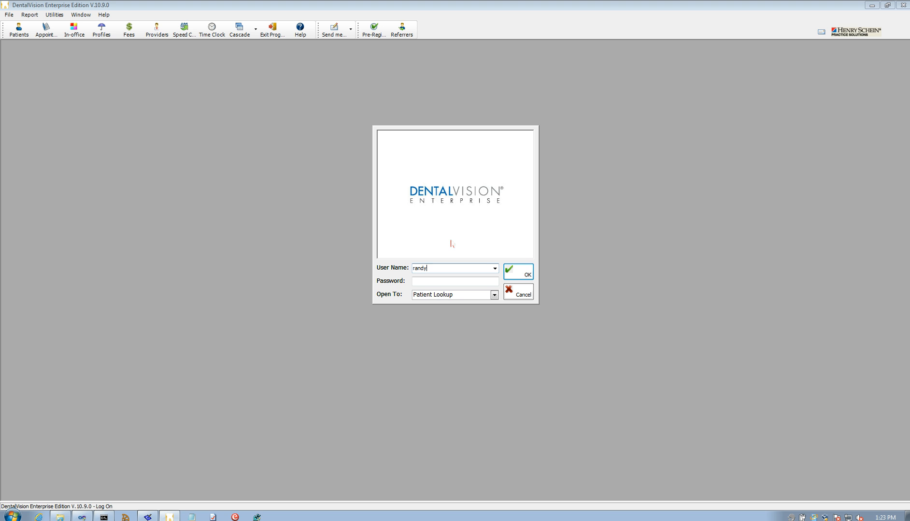
key("Tab")
type("*****")
key("Return")
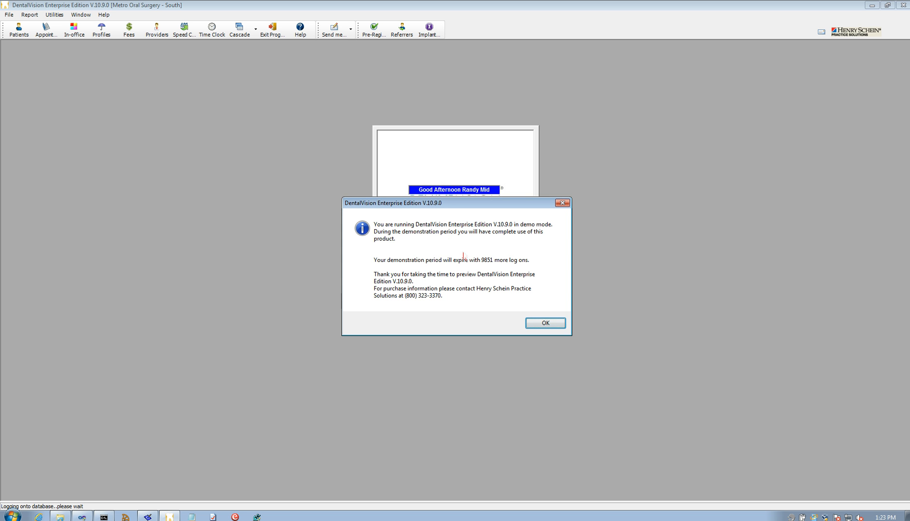
left_click(546, 323)
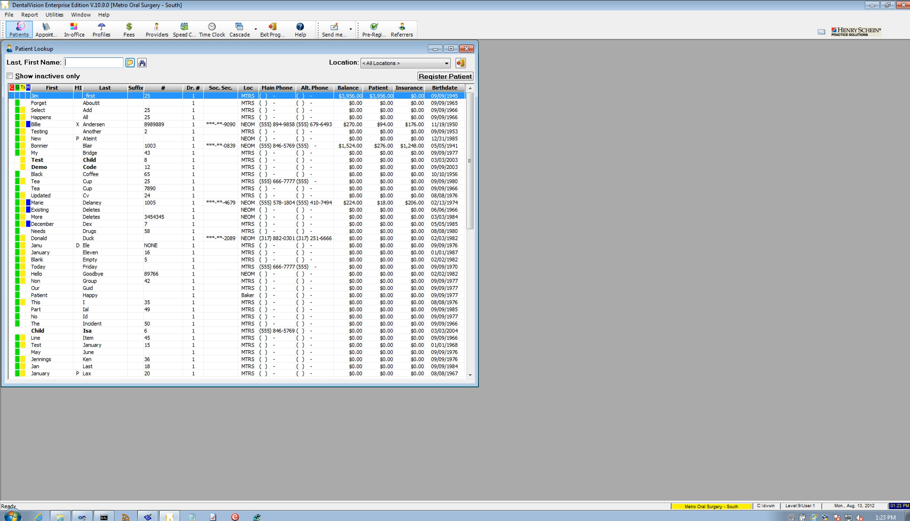
Open e-Rx Admin from File > Locations, accept the licence and TEST mode notice, and select Desert Dental.
left_click(9, 17)
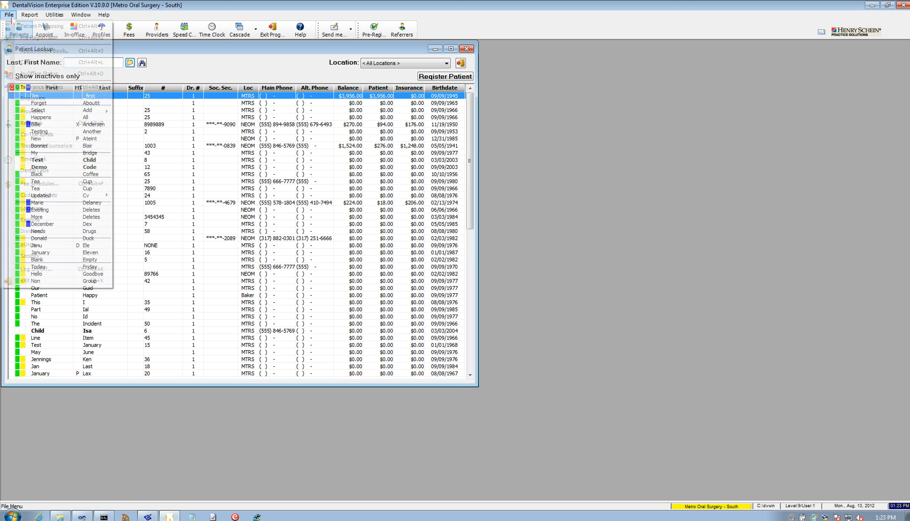
left_click(32, 209)
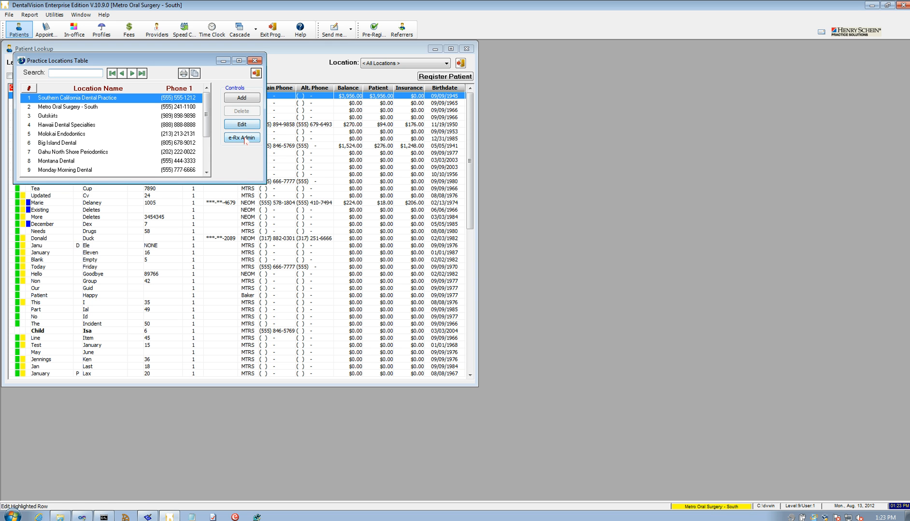
left_click(244, 137)
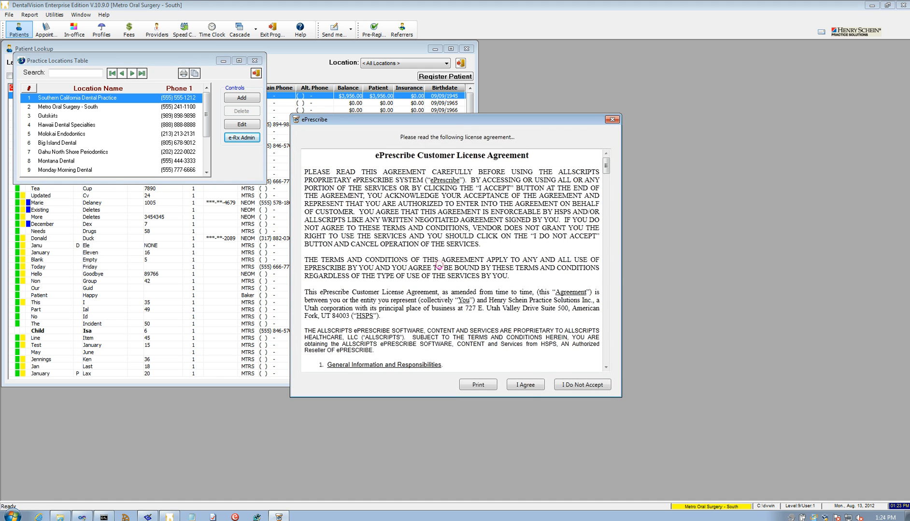
left_click(527, 386)
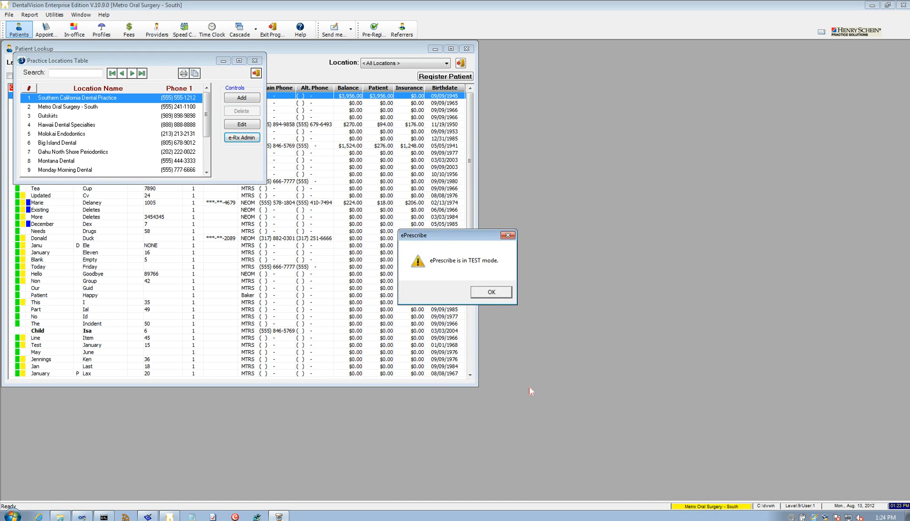
left_click(503, 291)
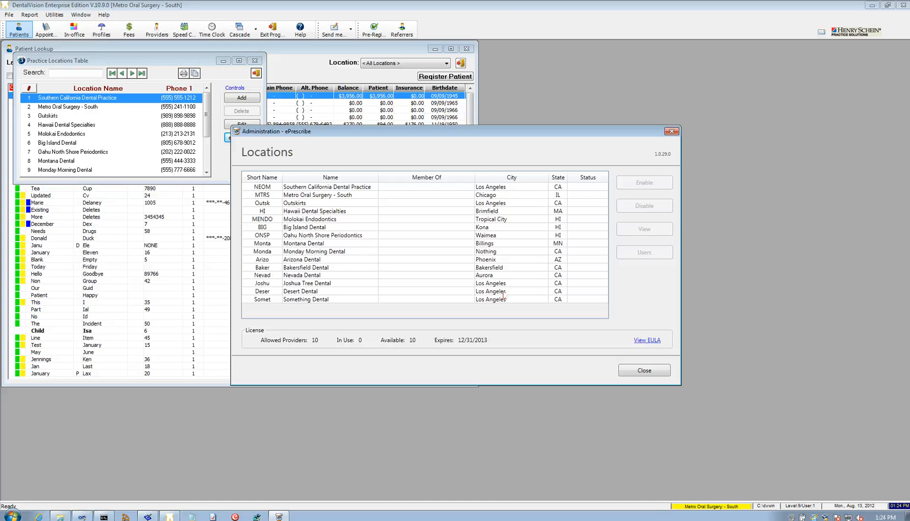
left_click(503, 293)
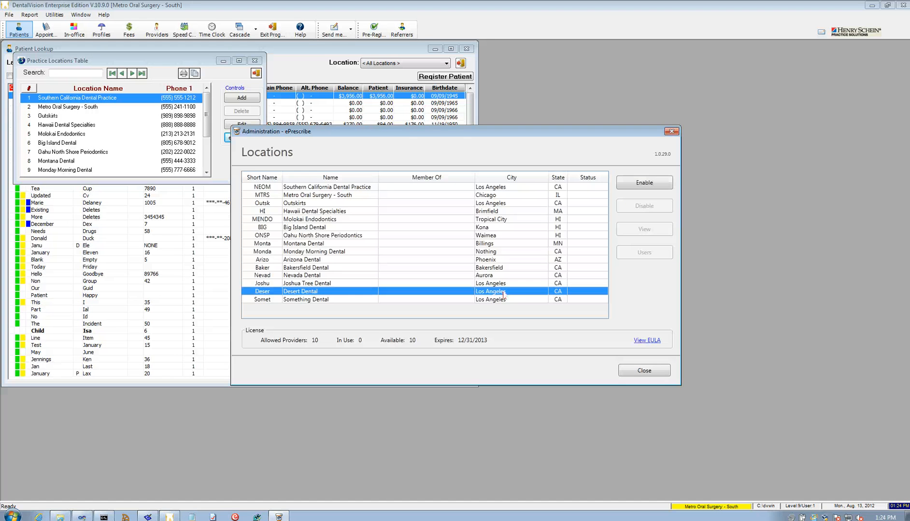
Enable Desert Dental as a Stand-Alone ePrescribe location on Pacific Standard Time and confirm.
left_click(650, 188)
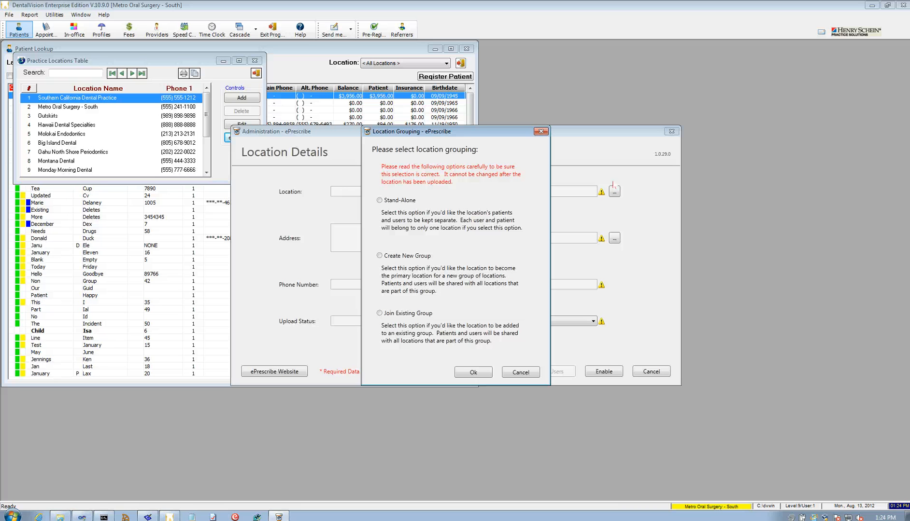
left_click(382, 201)
left_click(479, 374)
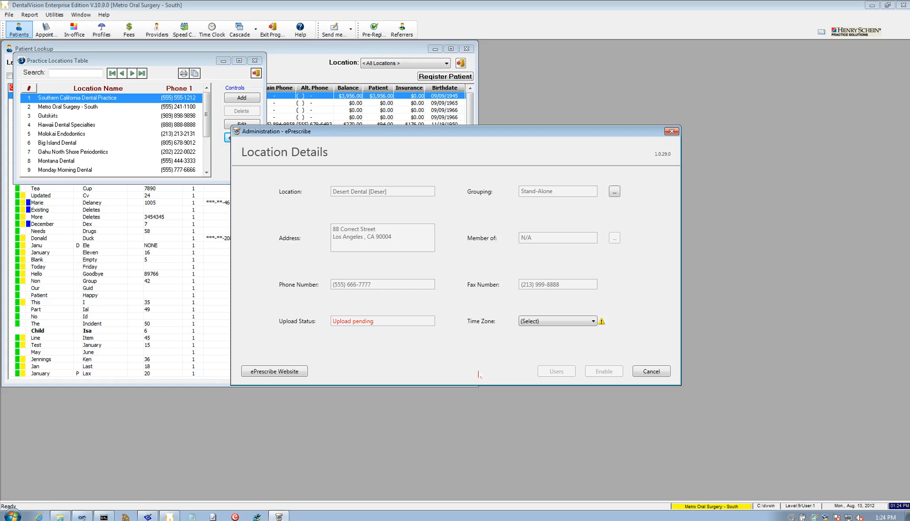
left_click(558, 322)
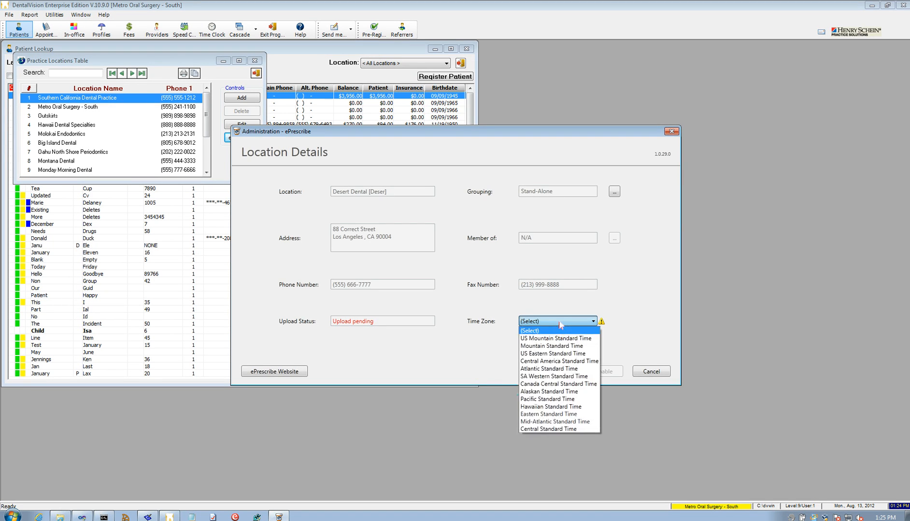
left_click(564, 398)
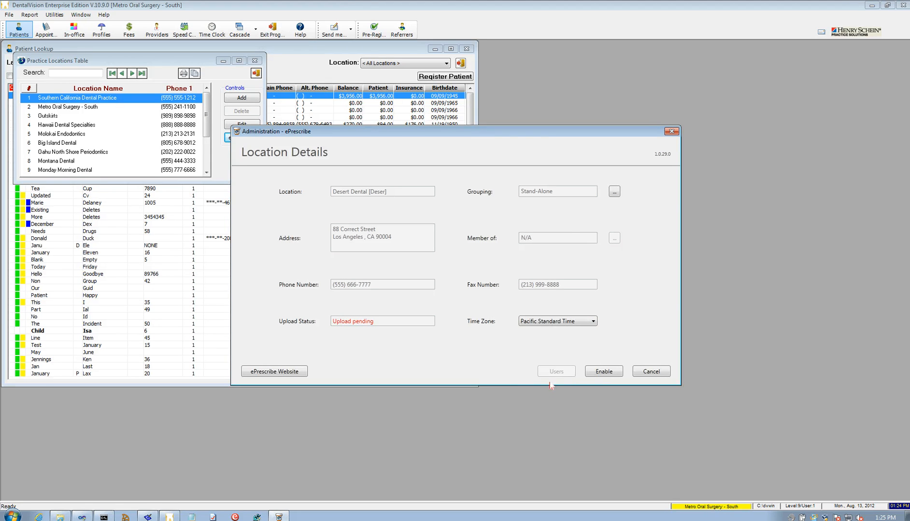
left_click(610, 373)
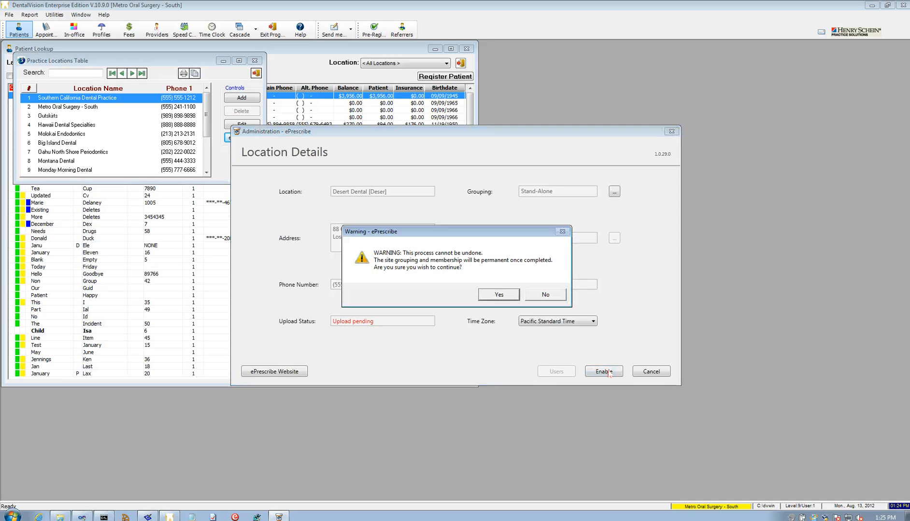
left_click(507, 297)
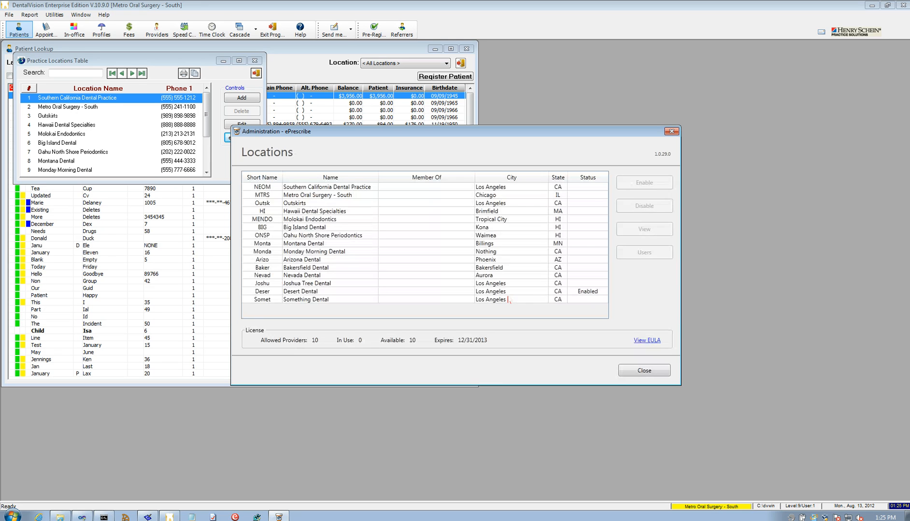
Select Desert Dental and start adding a new ePrescribe user.
left_click(513, 293)
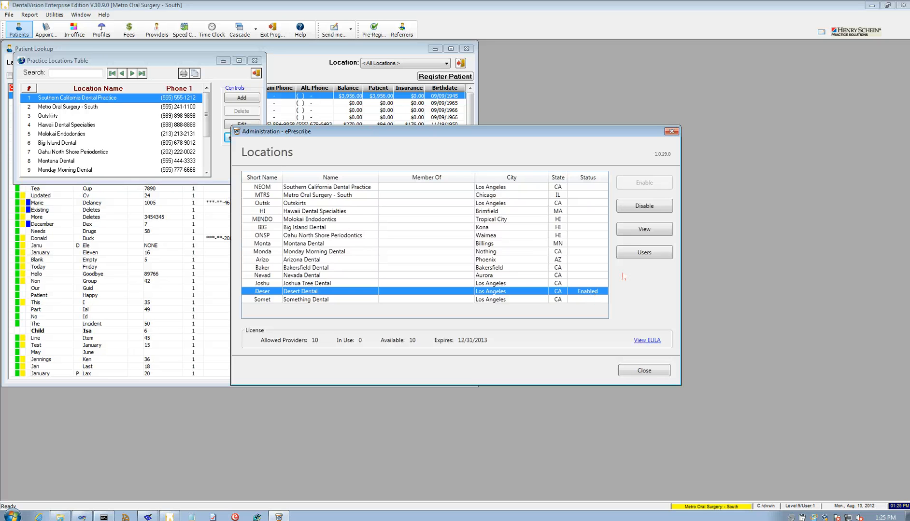
left_click(644, 252)
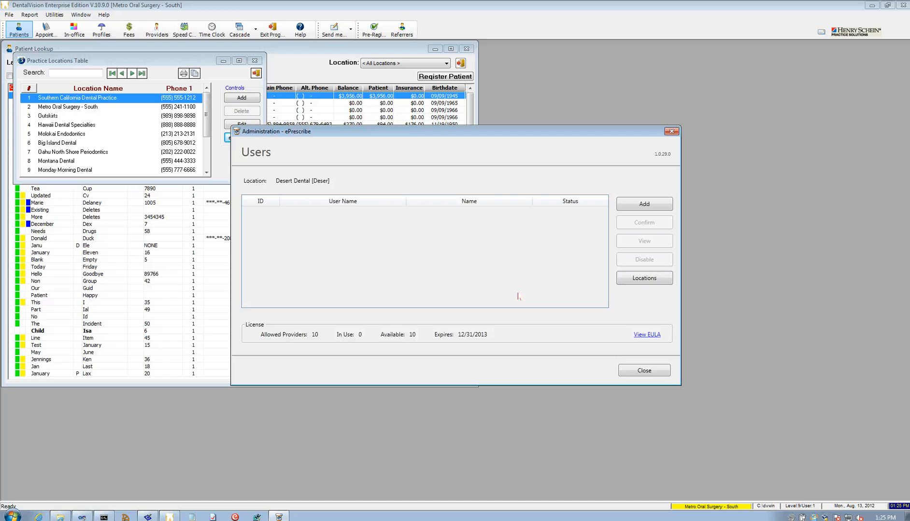
left_click(646, 207)
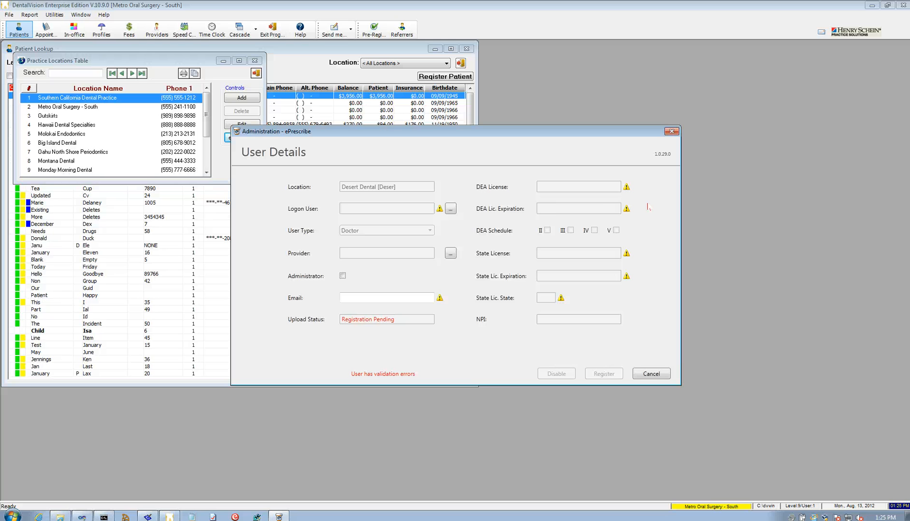
Link the new user to the first logon user and the provider, grant Administrator rights, and register.
left_click(456, 213)
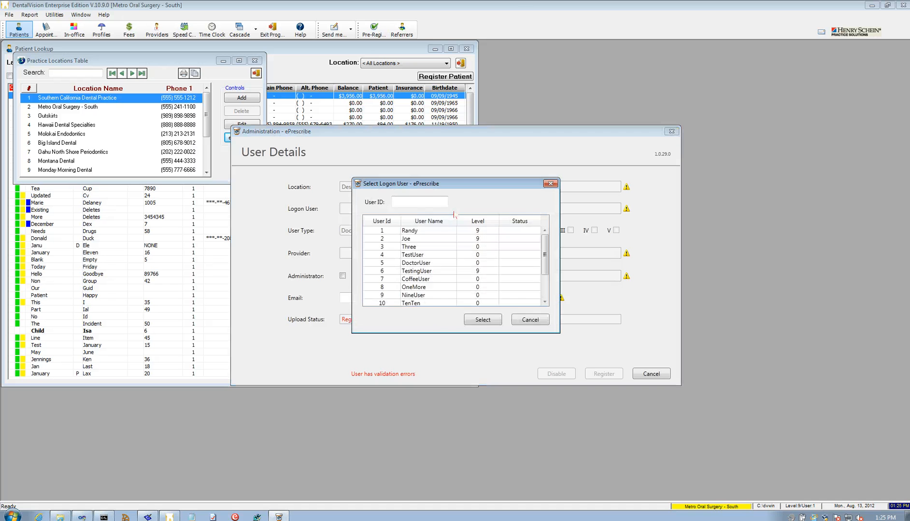
left_click(421, 231)
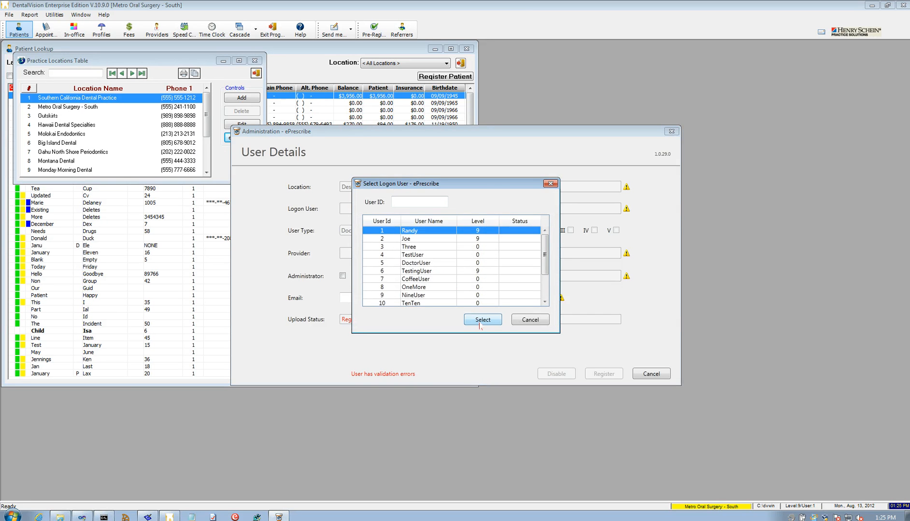
left_click(482, 320)
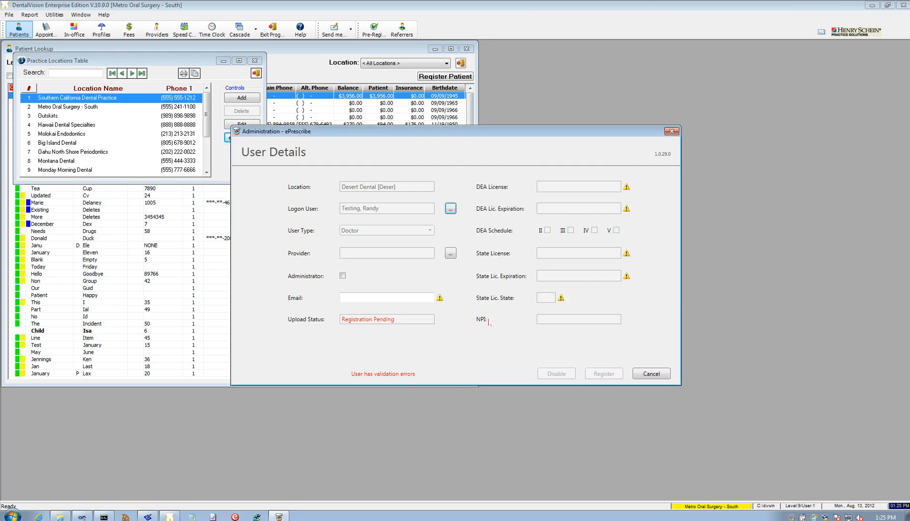
left_click(451, 254)
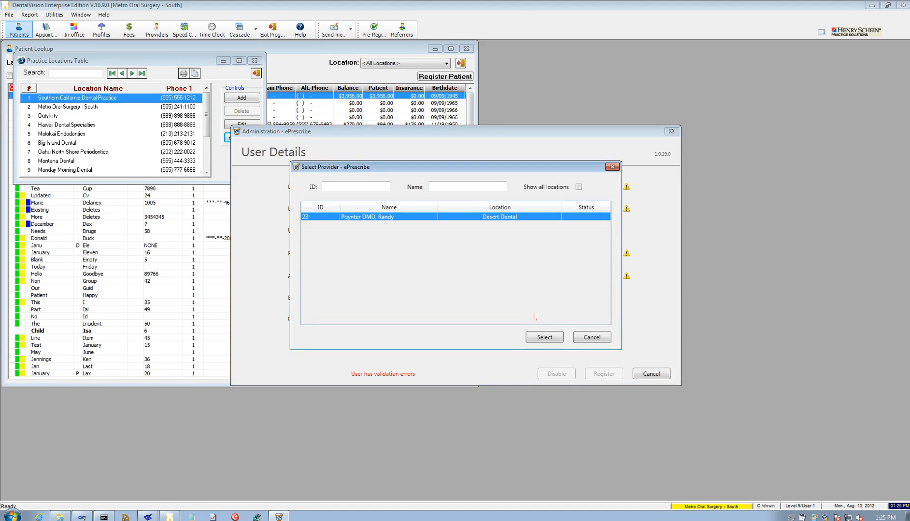
left_click(550, 338)
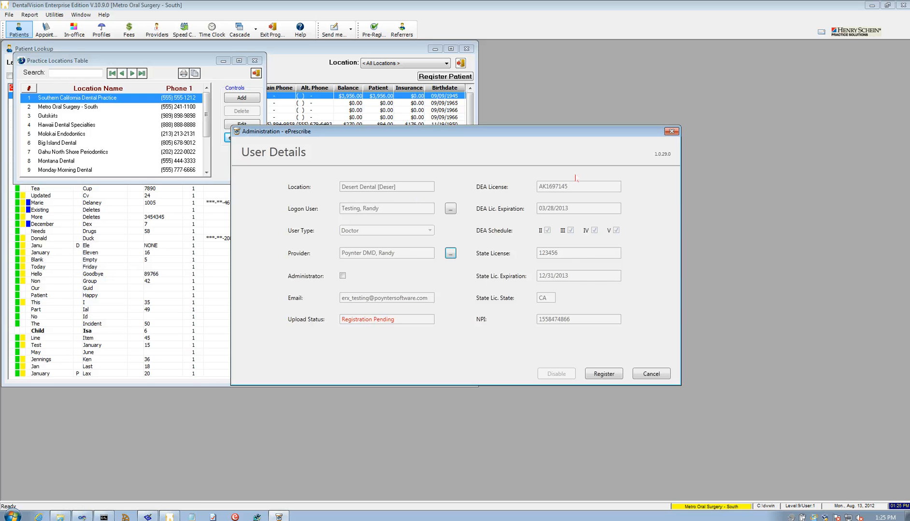
left_click(342, 276)
left_click(604, 374)
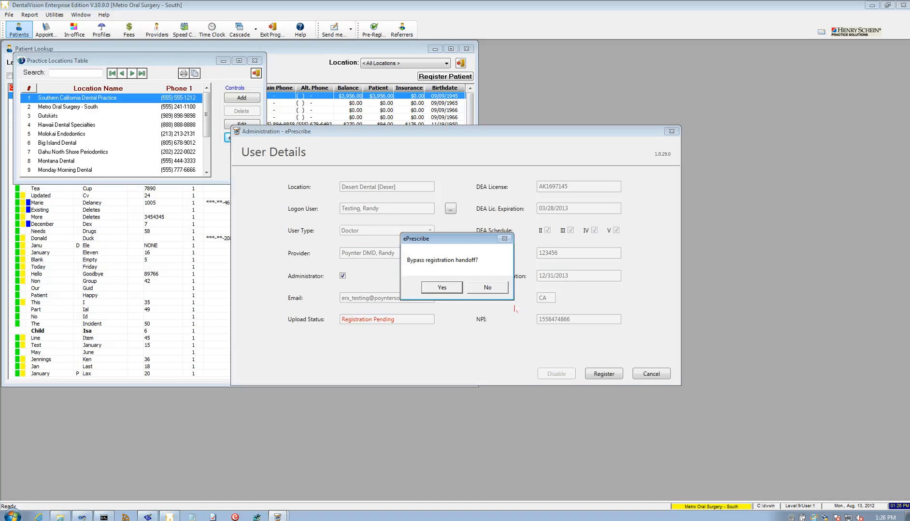
Bypass the handoff, register electronically, accept the agreement, enter the captcha code and submit step one.
left_click(495, 291)
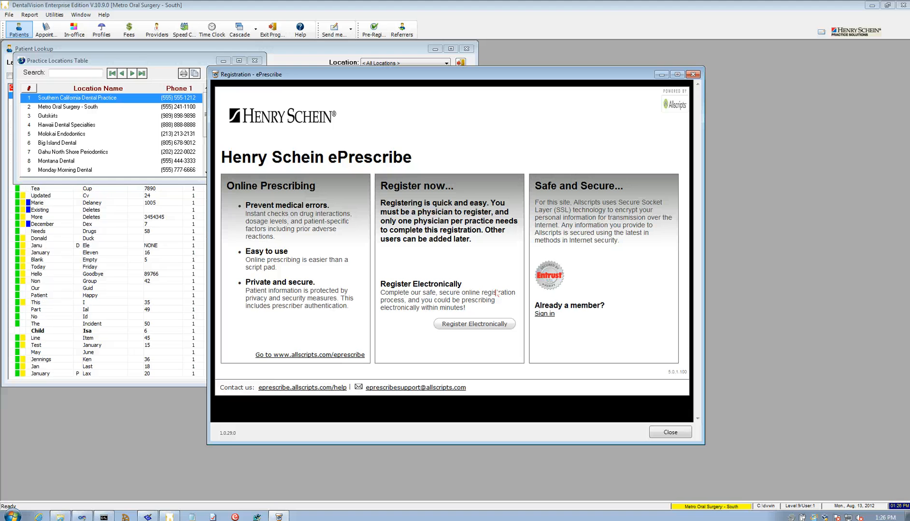
left_click(476, 326)
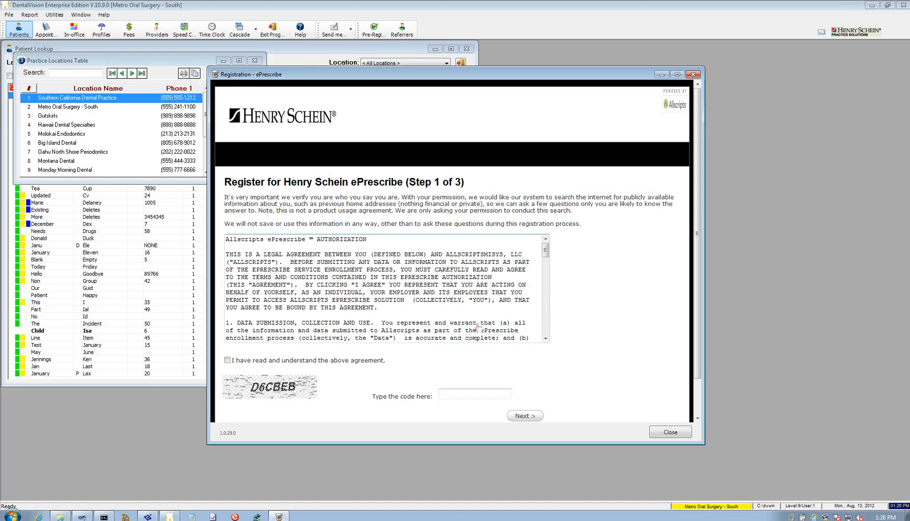
left_click(227, 361)
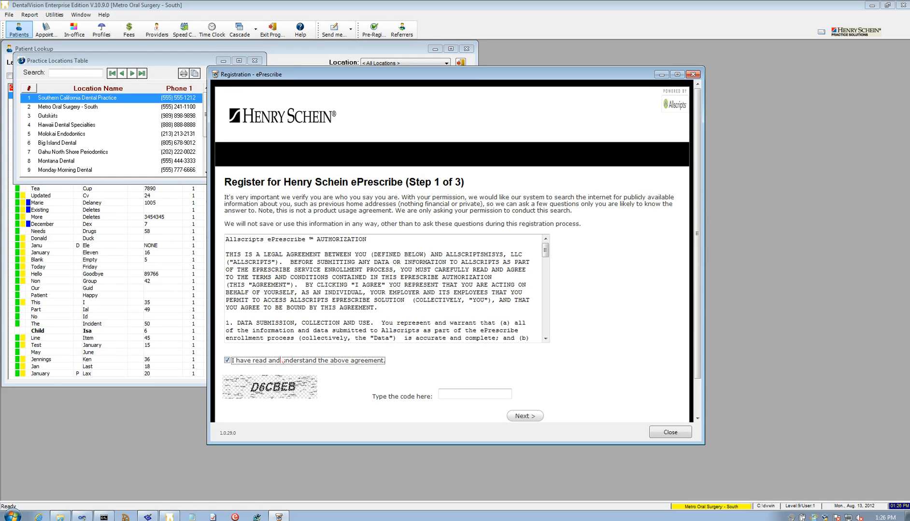
left_click(452, 393)
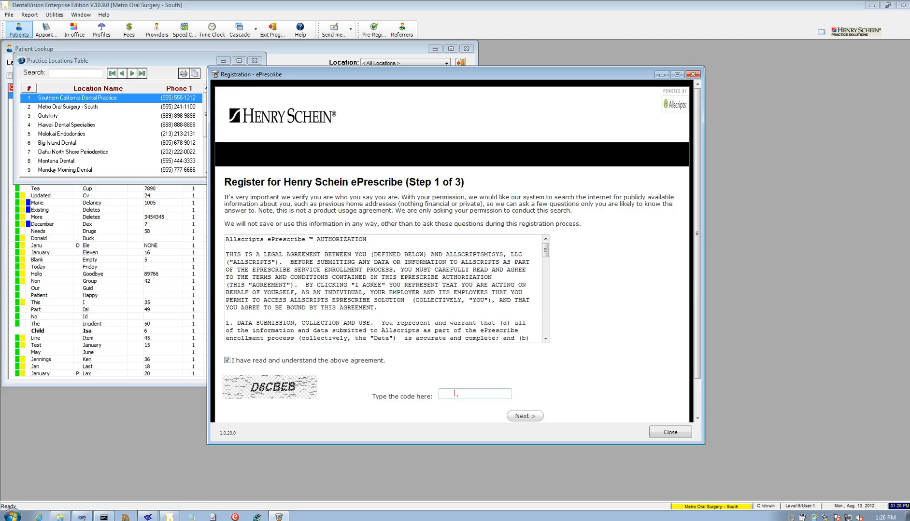
type("D6CBEB")
left_click(532, 418)
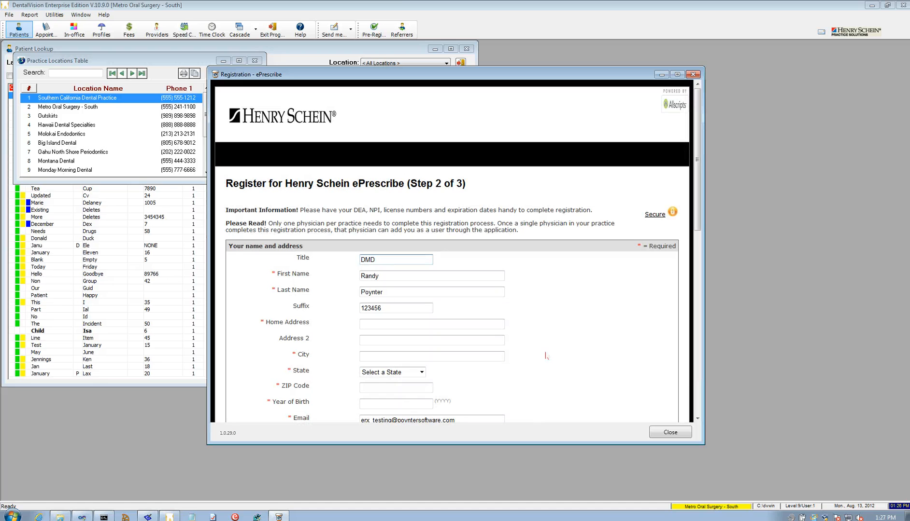
left_click_drag(700, 120, 693, 307)
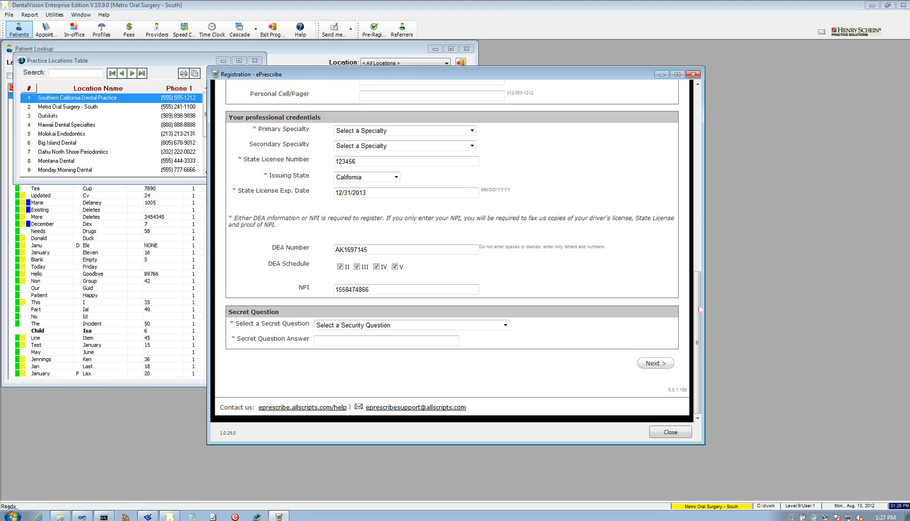
left_click_drag(701, 310, 704, 107)
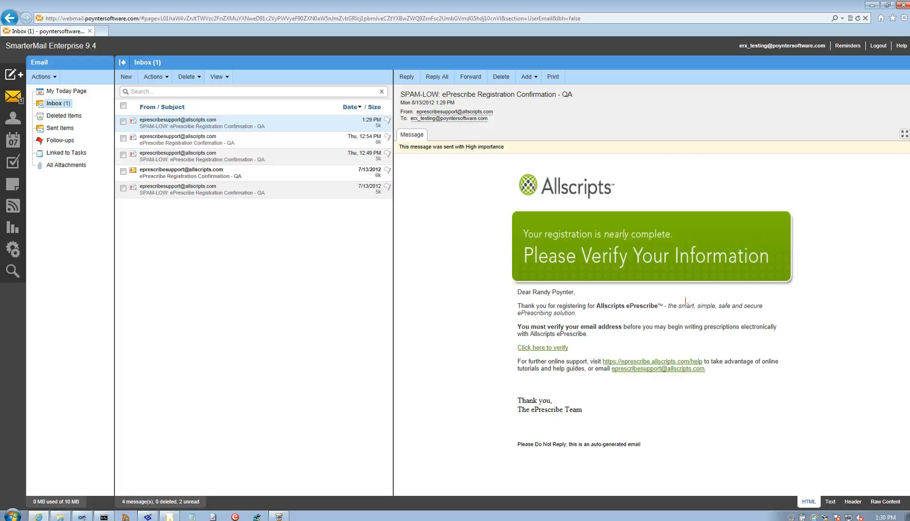
Follow the 'Click here to verify' link in the ePrescribe Registration Confirmation e-mail.
left_click(553, 349)
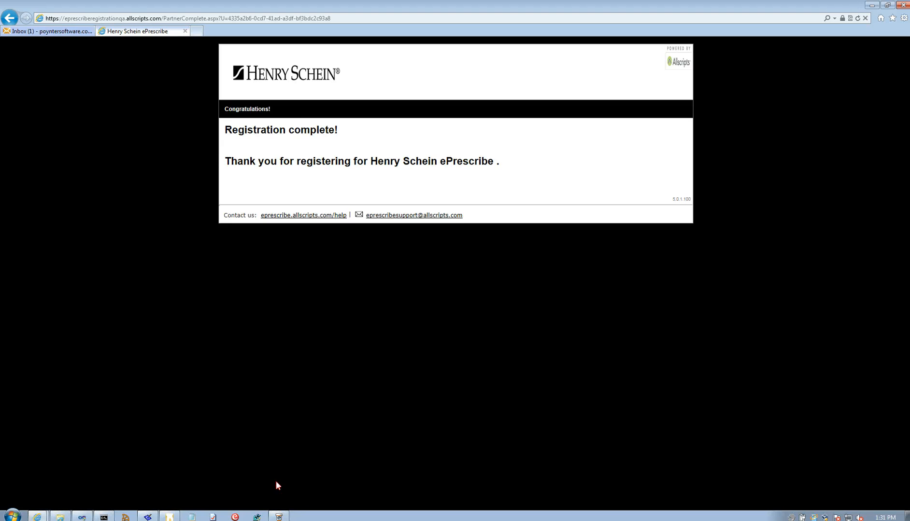
Close the registration window, confirm the new Desert Dental user, and close user administration.
left_click(283, 517)
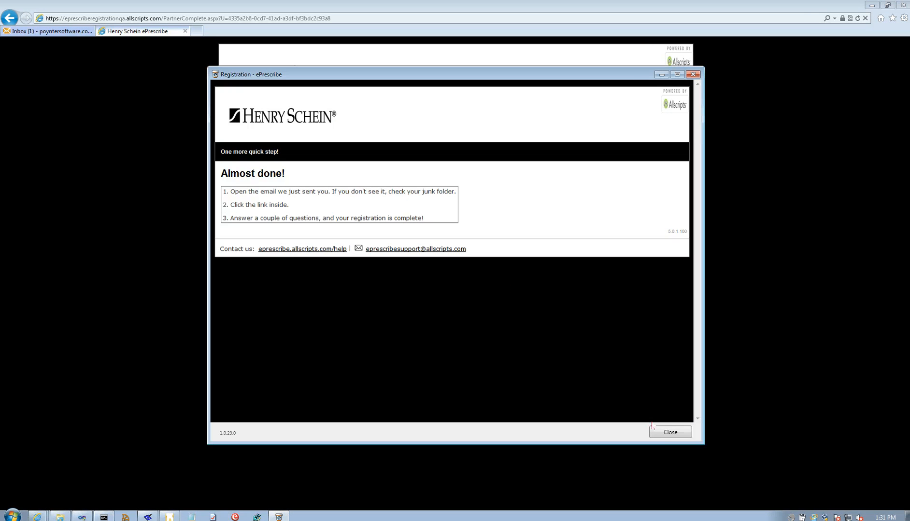
left_click(674, 434)
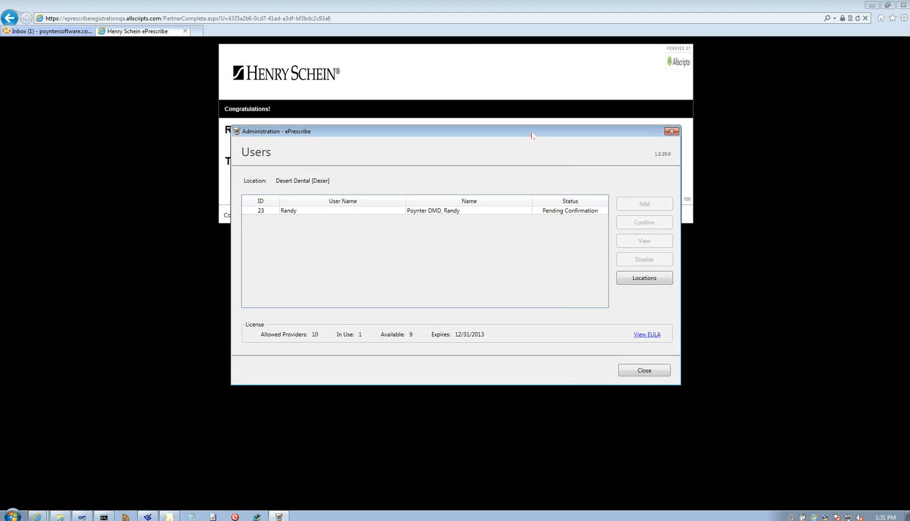
left_click_drag(532, 134, 475, 136)
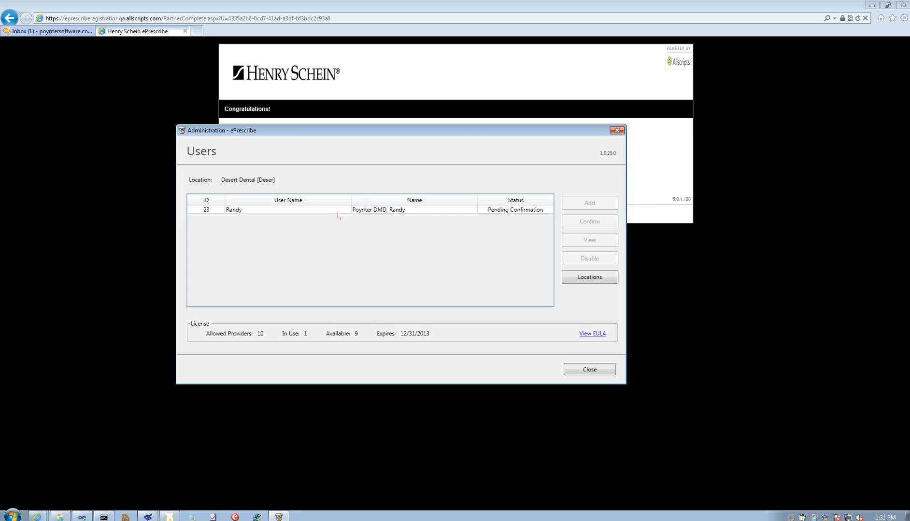
left_click(339, 212)
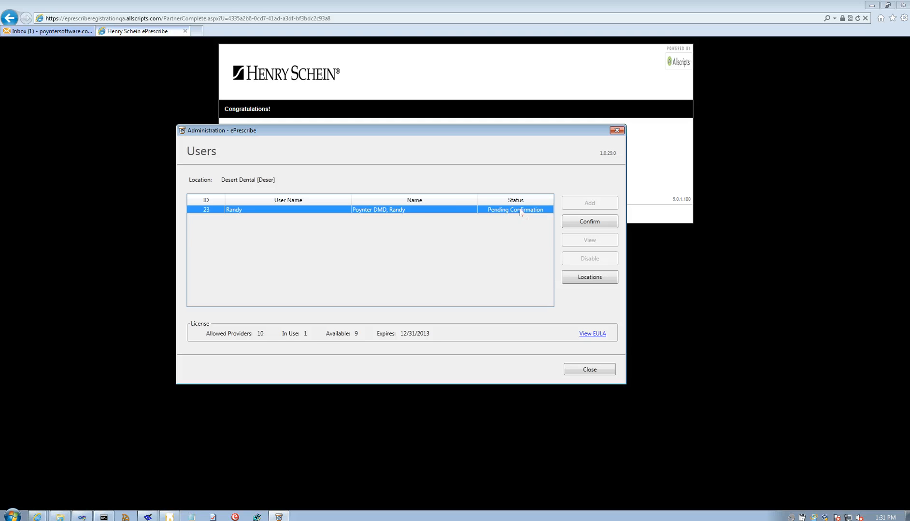
left_click(597, 226)
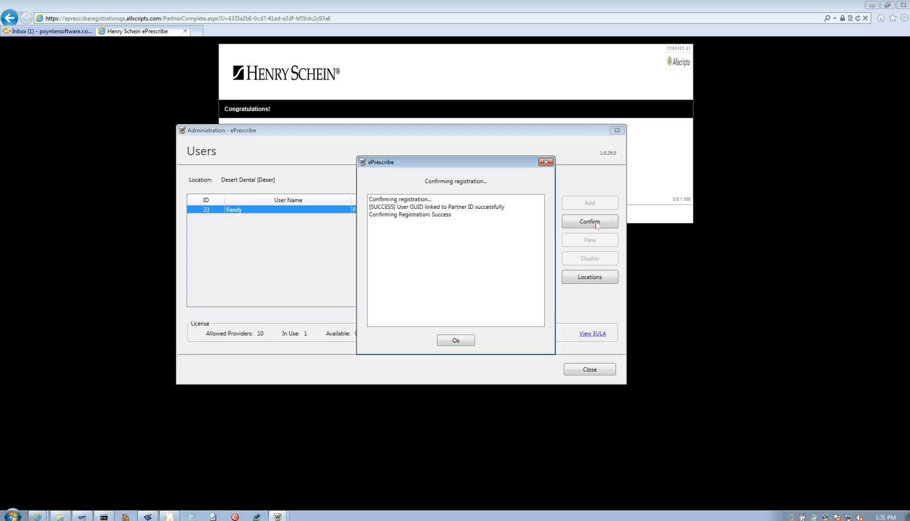
left_click(459, 342)
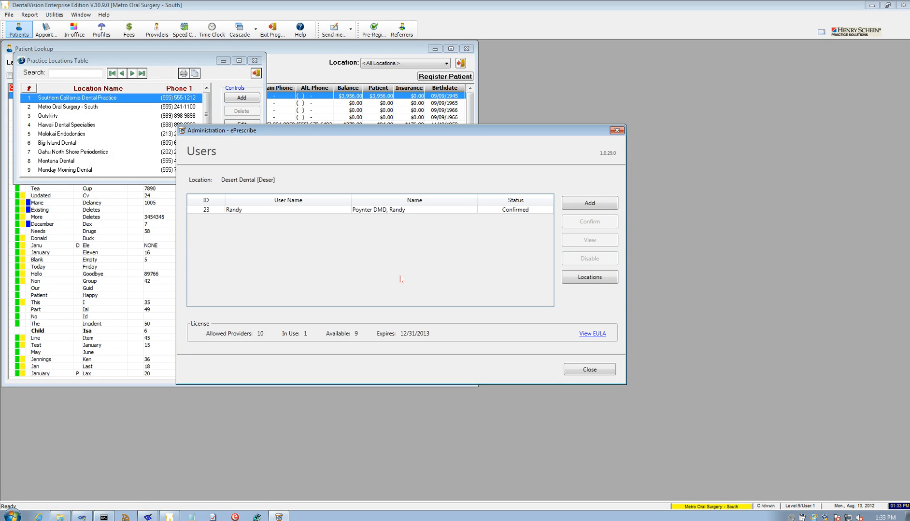
left_click(608, 371)
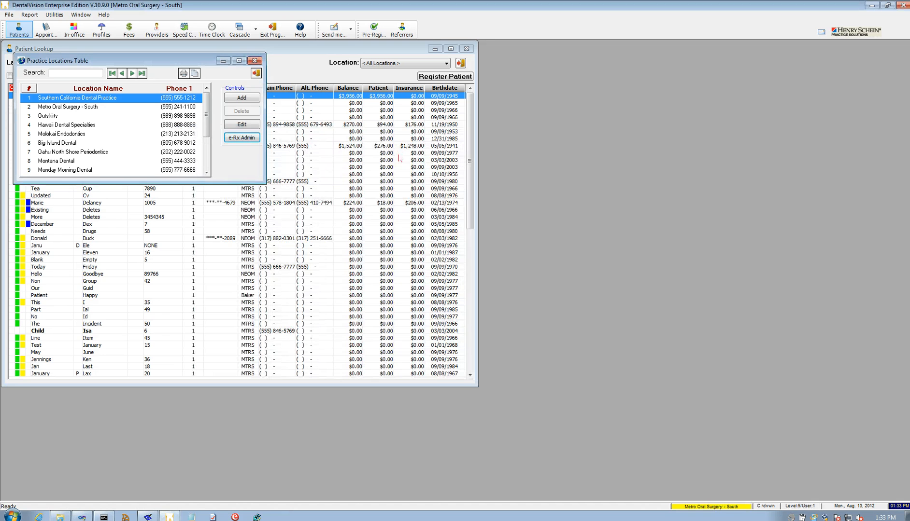
Close the Practice Locations Table and open the test patient's record from Patient Lookup.
left_click(257, 60)
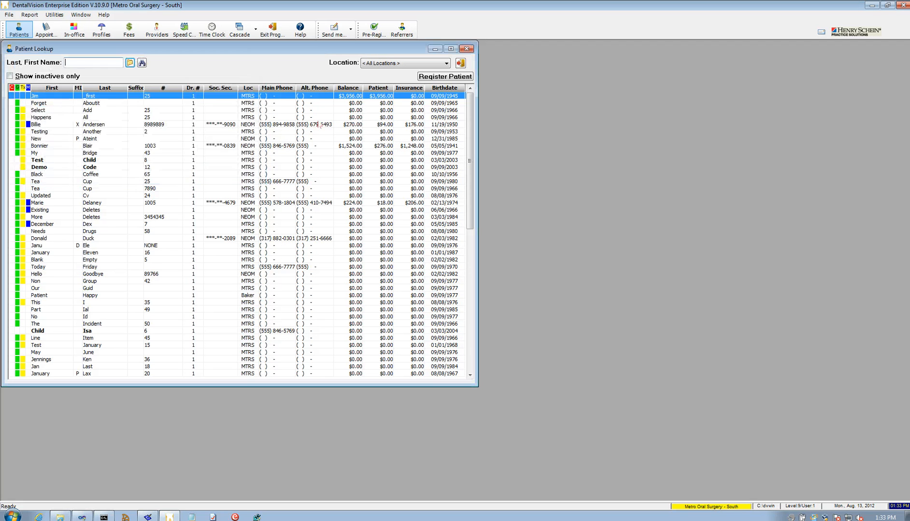
left_click(162, 182)
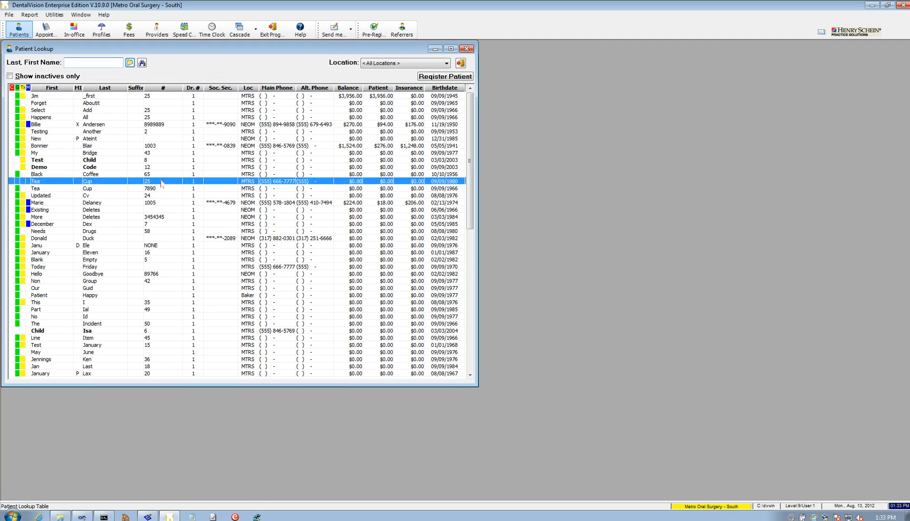
double_click(162, 183)
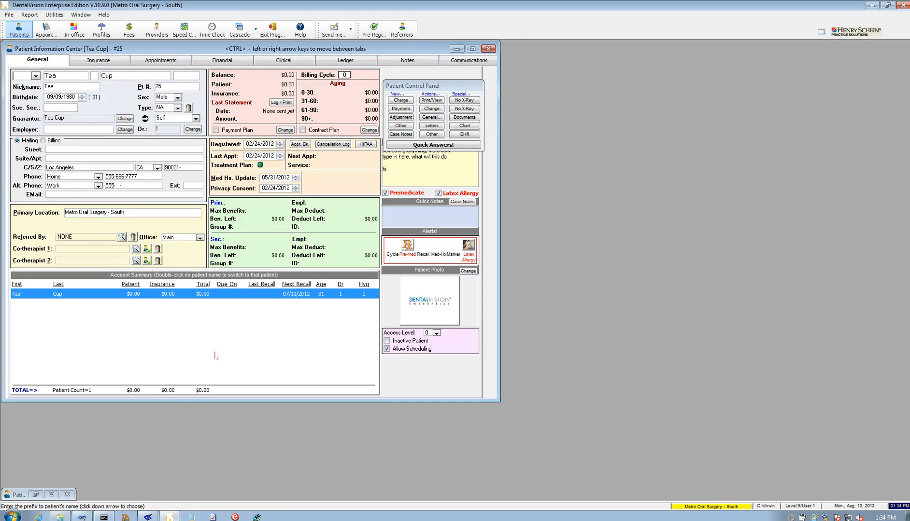
Show the Notes tab's Medical Rx list with the patient's Tylenol 120.00 Tab prescription.
left_click(411, 62)
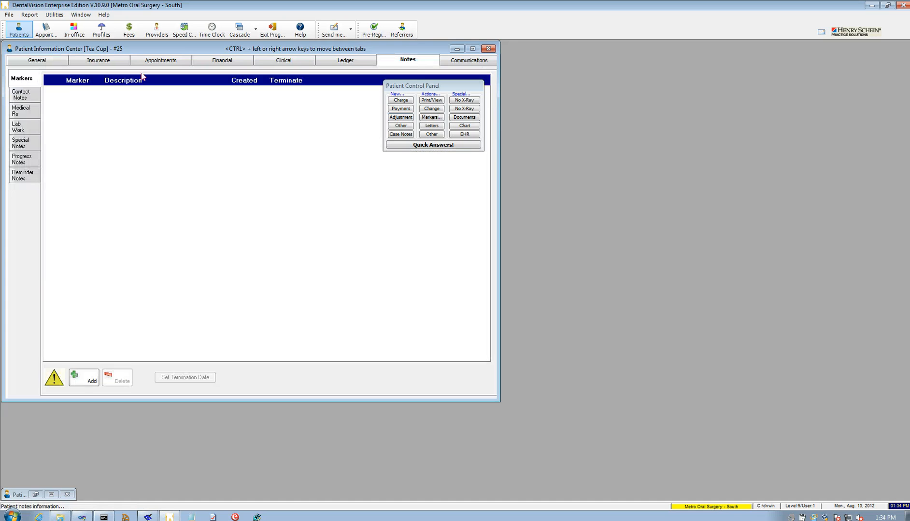
left_click(28, 114)
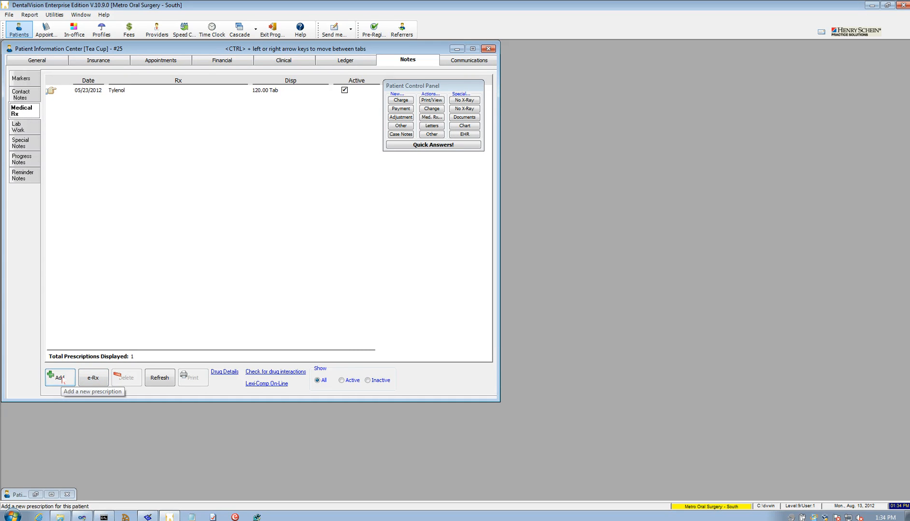
Start e-Rx for the patient, dismiss the TEST mode message and accept the End User License Agreement.
left_click(98, 381)
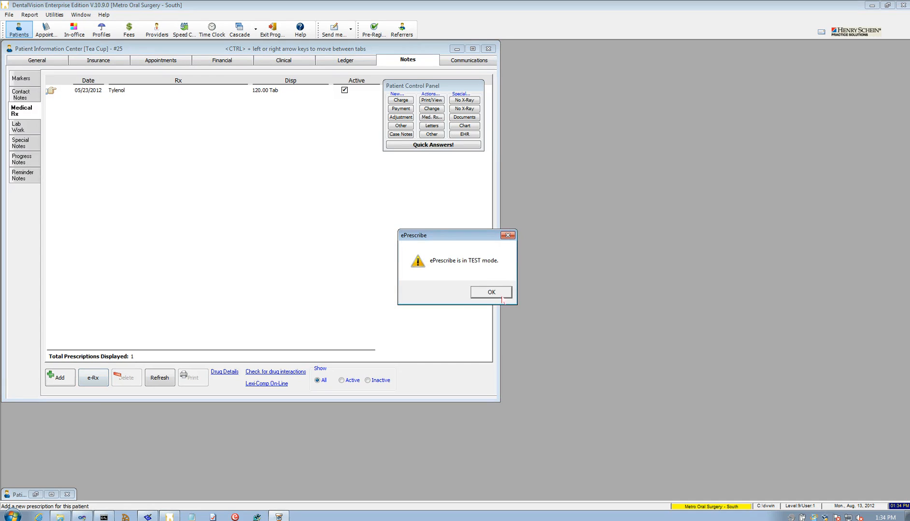
left_click(492, 294)
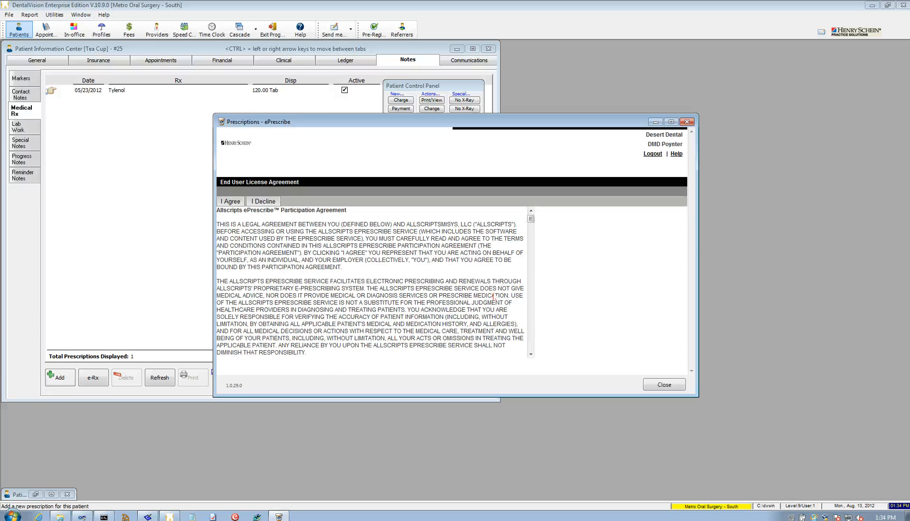
left_click(231, 202)
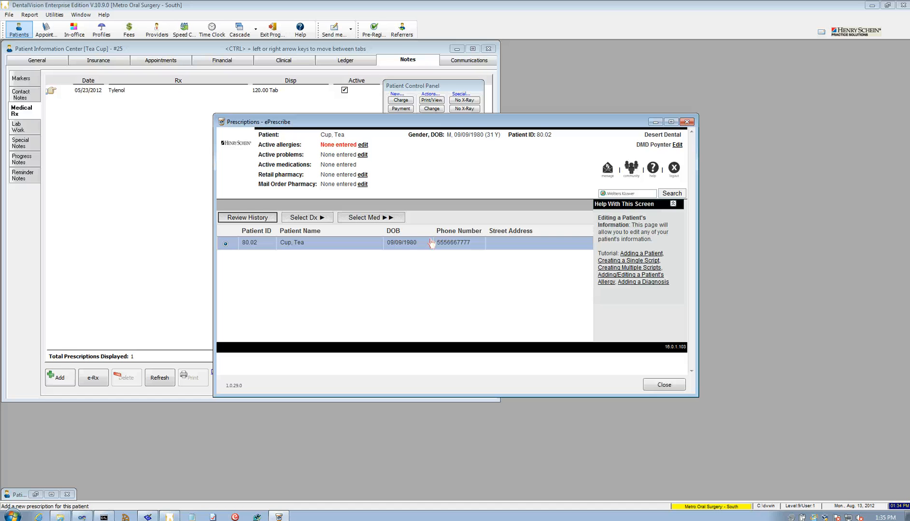
Search ePrescribe for 'amox' and select Amoxicillin 125 MG/5ML Recon Susp Oral.
left_click(371, 218)
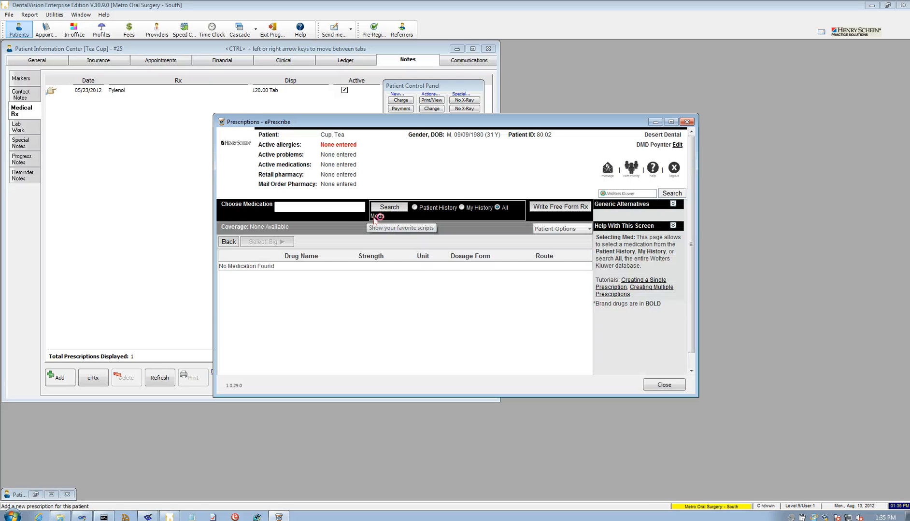
left_click(317, 209)
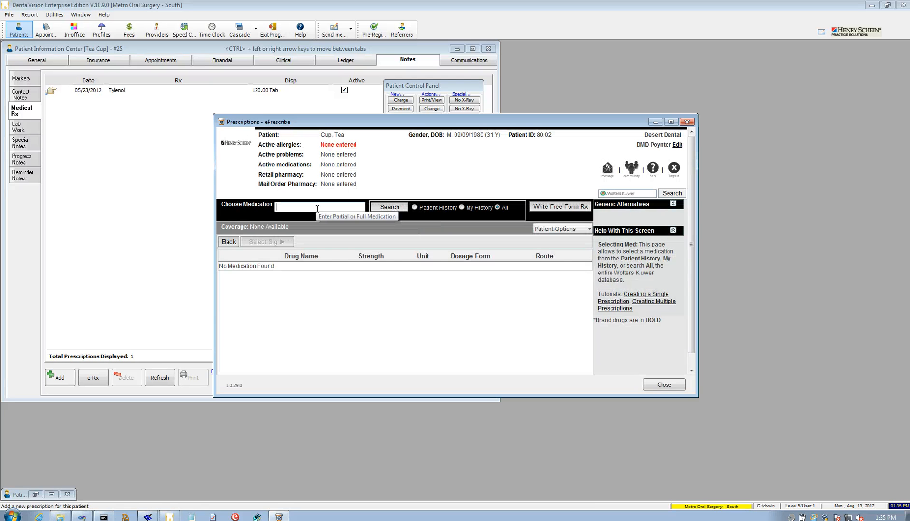
type("amox")
left_click(384, 208)
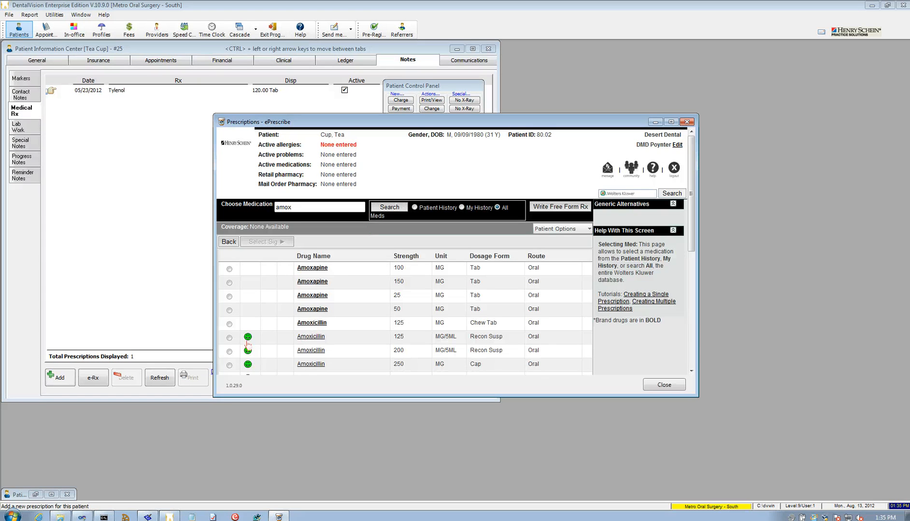
left_click(228, 337)
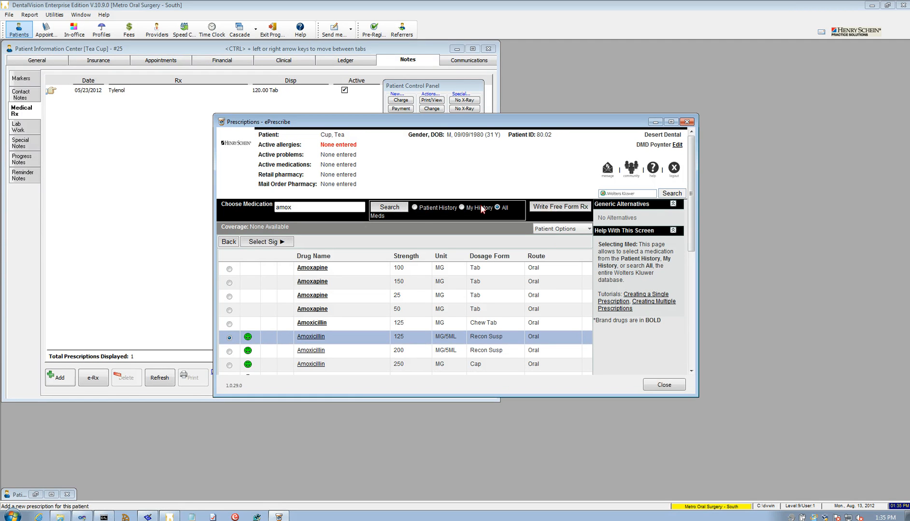
left_click(263, 243)
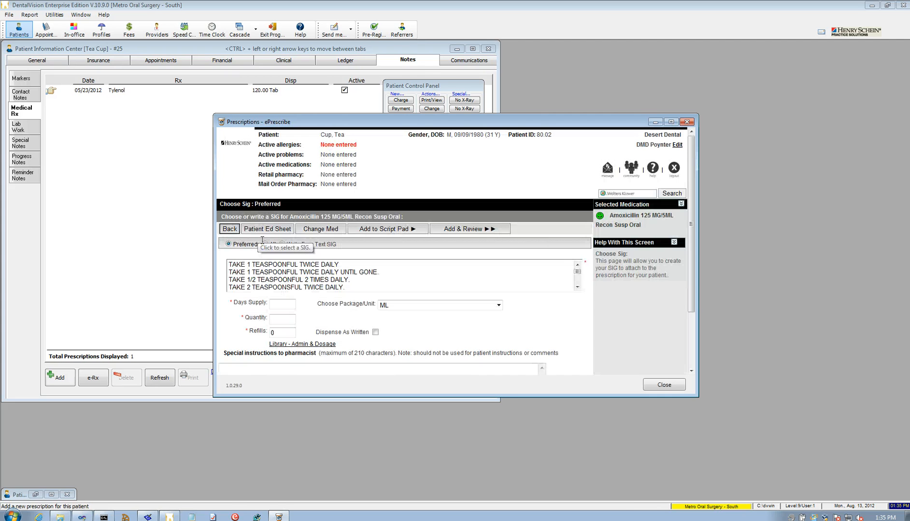
Use the 1 teaspoonful twice daily sig with a 5-day supply, adding it to the Script Pad.
left_click(286, 266)
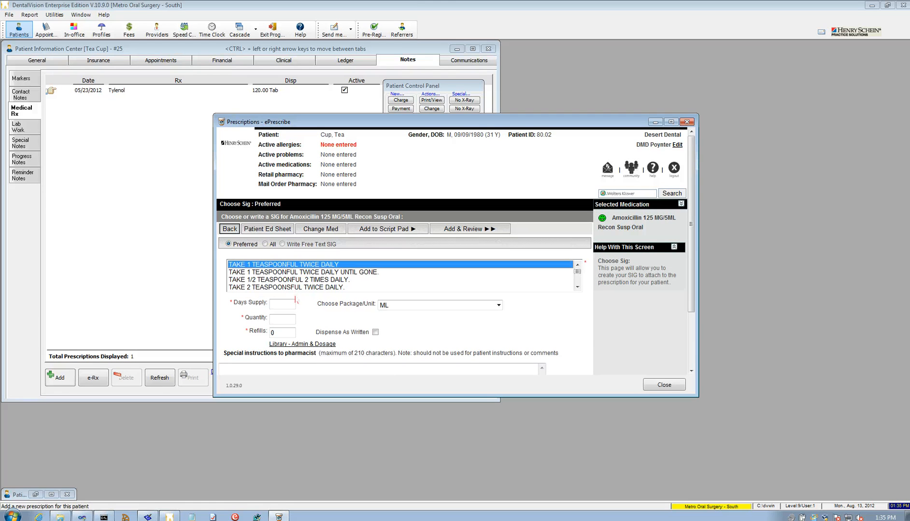
left_click(285, 303)
type("5")
key("Tab")
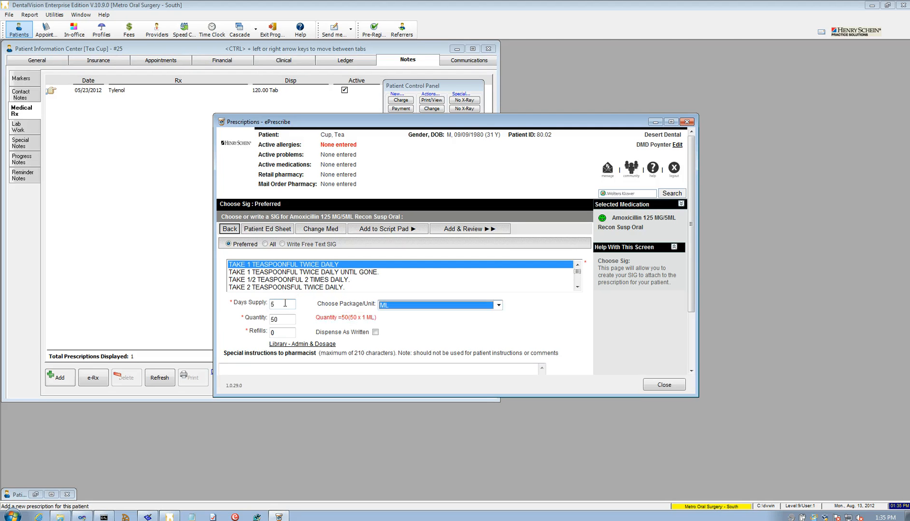
key("Tab")
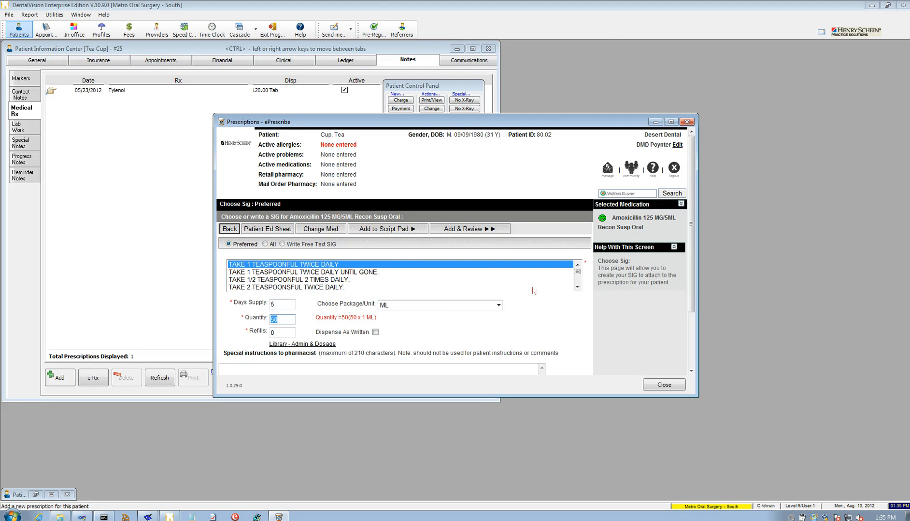
scroll(697, 275, "down", 1)
scroll(696, 275, "down", 1)
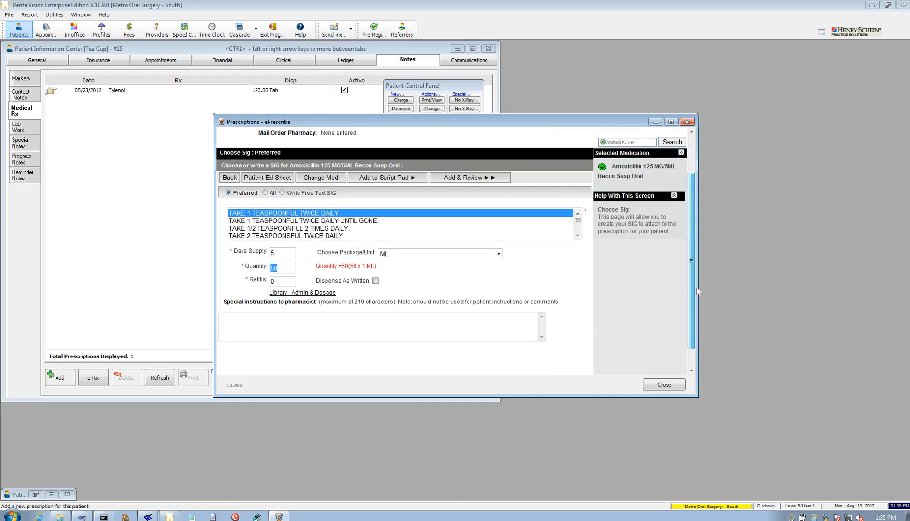
left_click(468, 177)
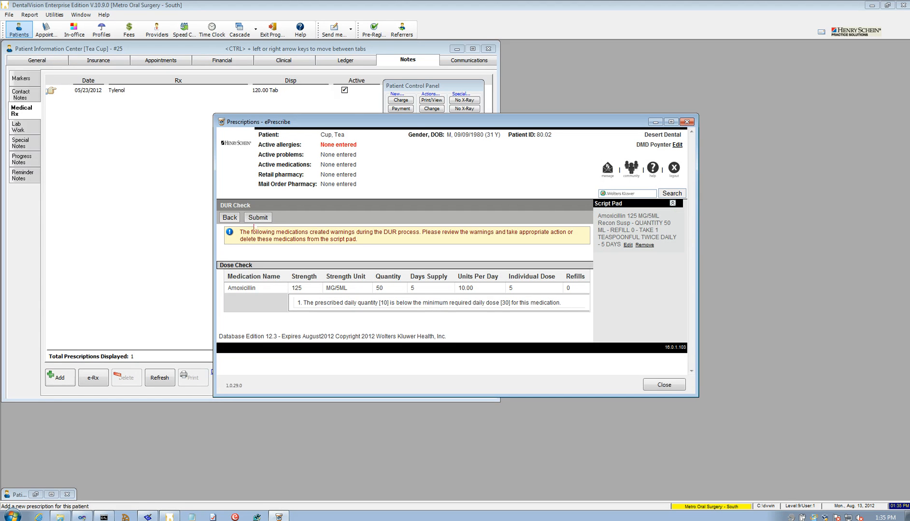
Submit past the dose warning, skip the pharmacy search, and process the script to Print.
left_click(258, 218)
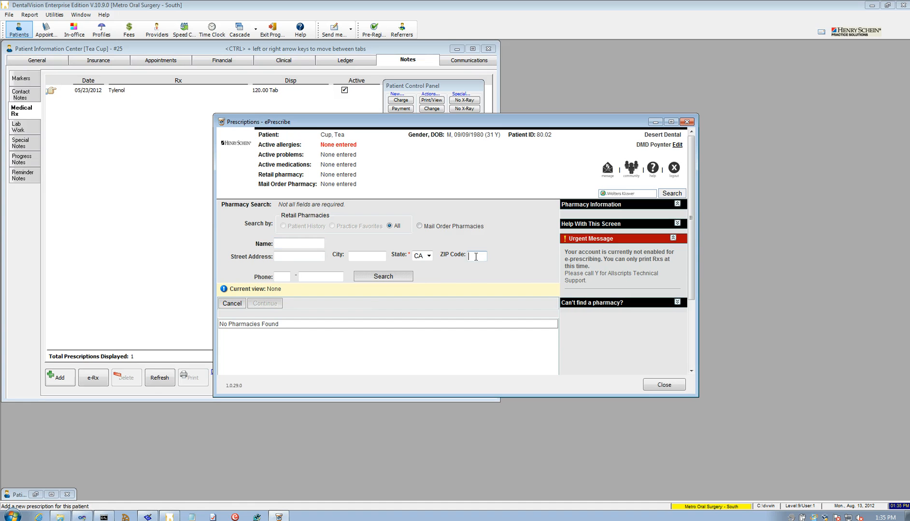
left_click(233, 303)
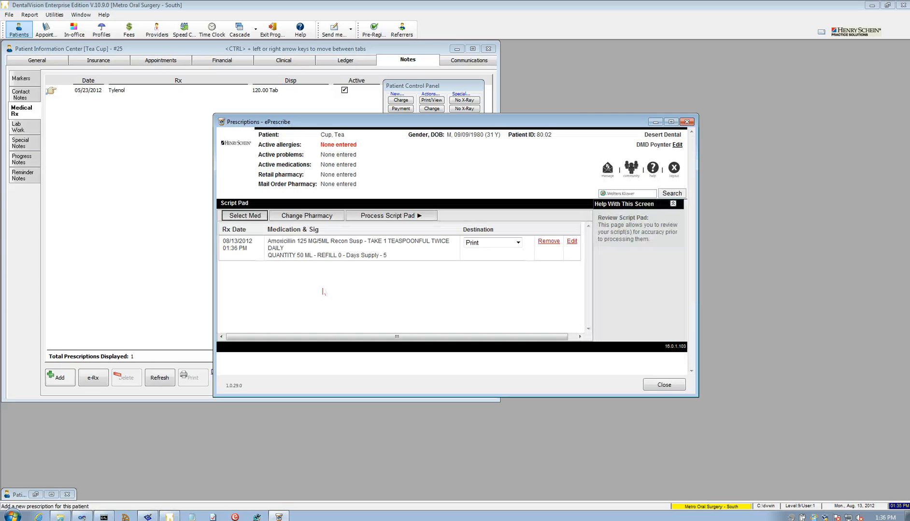
left_click(520, 243)
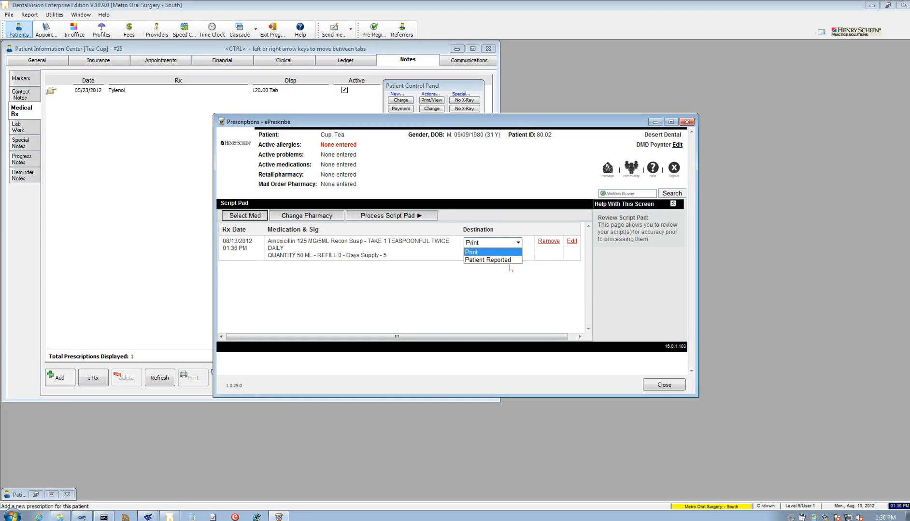
left_click(489, 252)
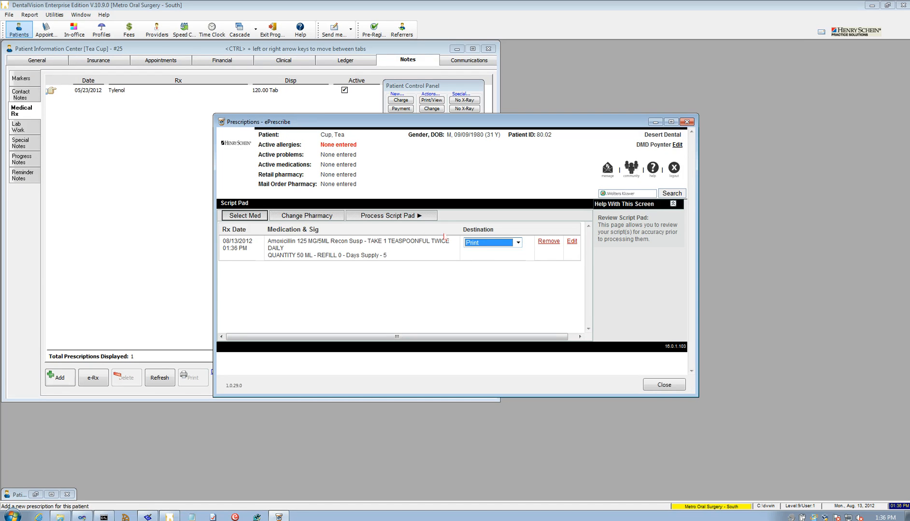
left_click(401, 218)
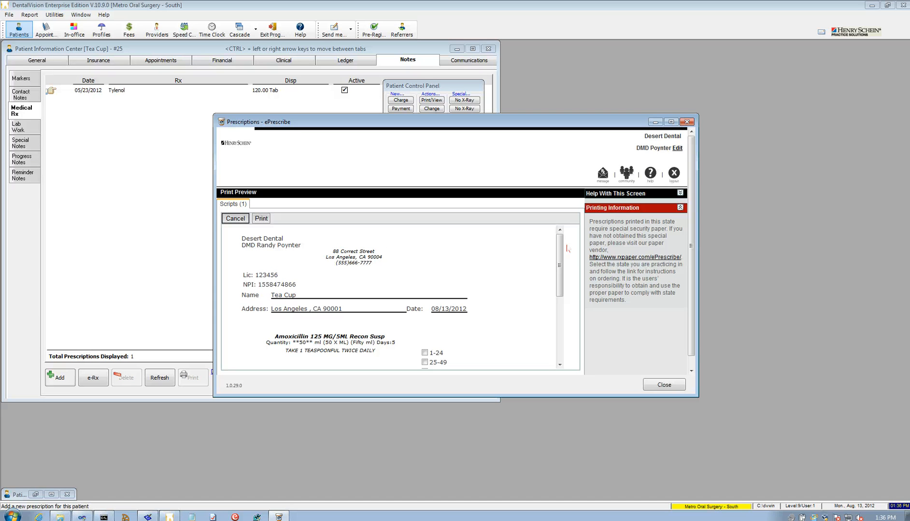
Cancel printing of the Amoxicillin script and close the ePrescribe window.
left_click(261, 219)
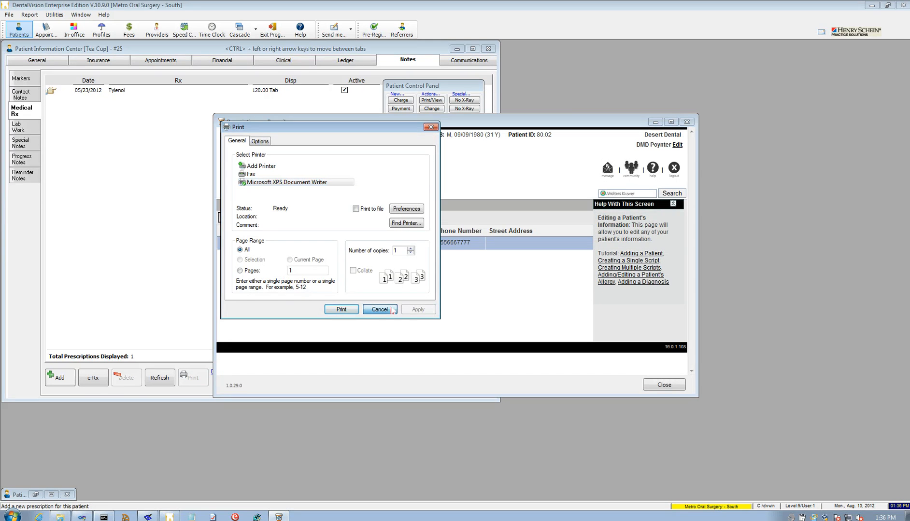
left_click(392, 311)
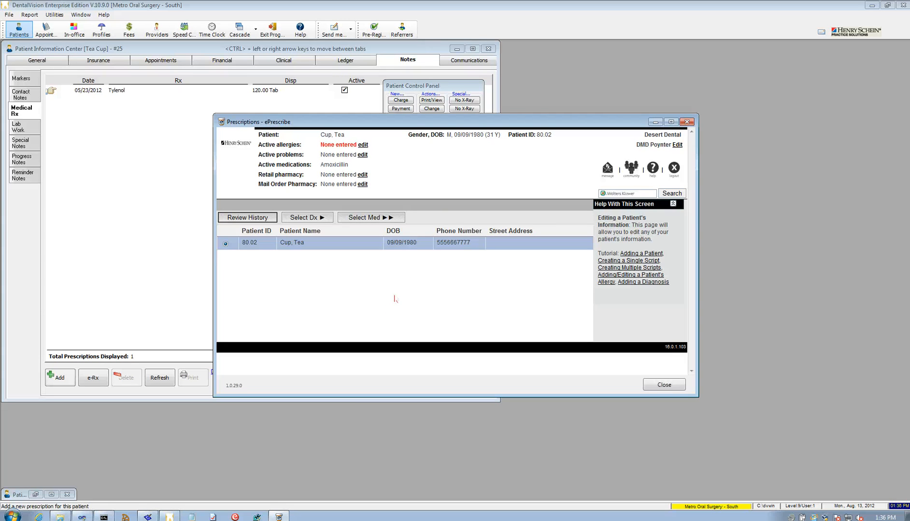
left_click_drag(480, 122, 469, 109)
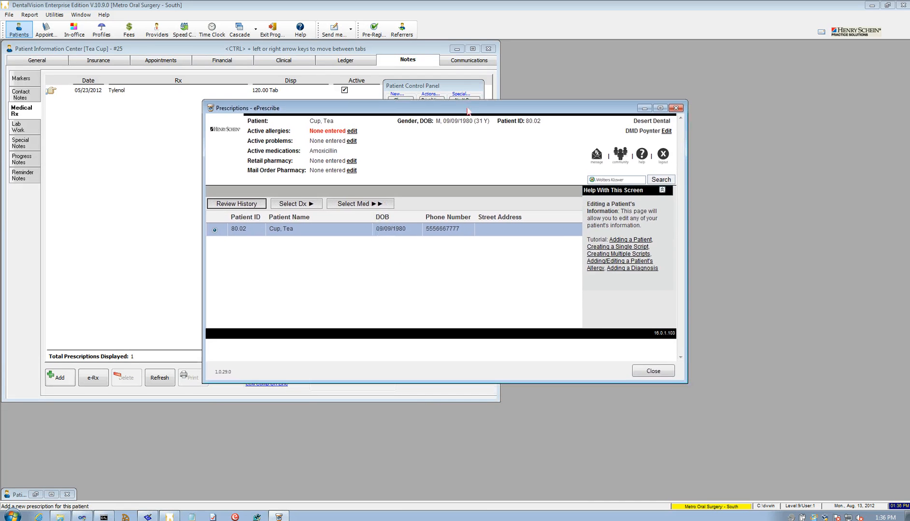
left_click(658, 373)
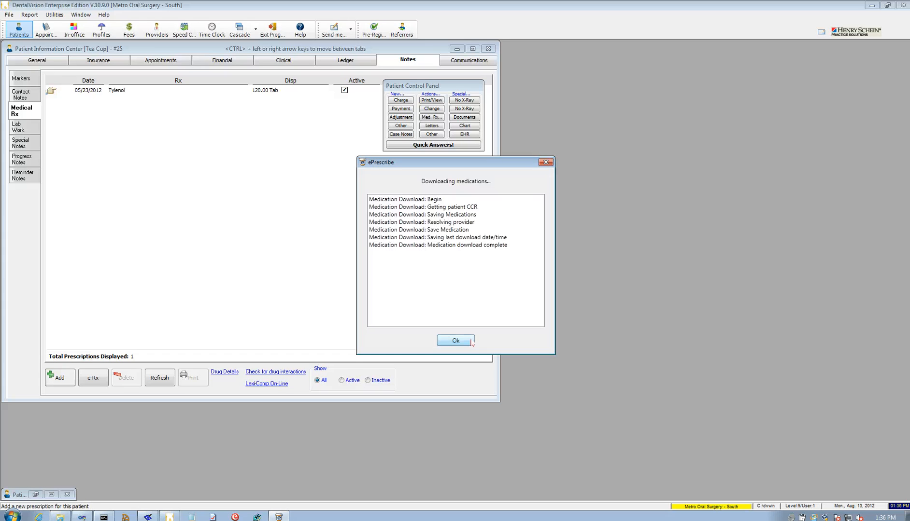
Dismiss the download summary, refresh Medical Rx, and select the new 08/12/2012 Amoxicillin entry.
left_click(472, 342)
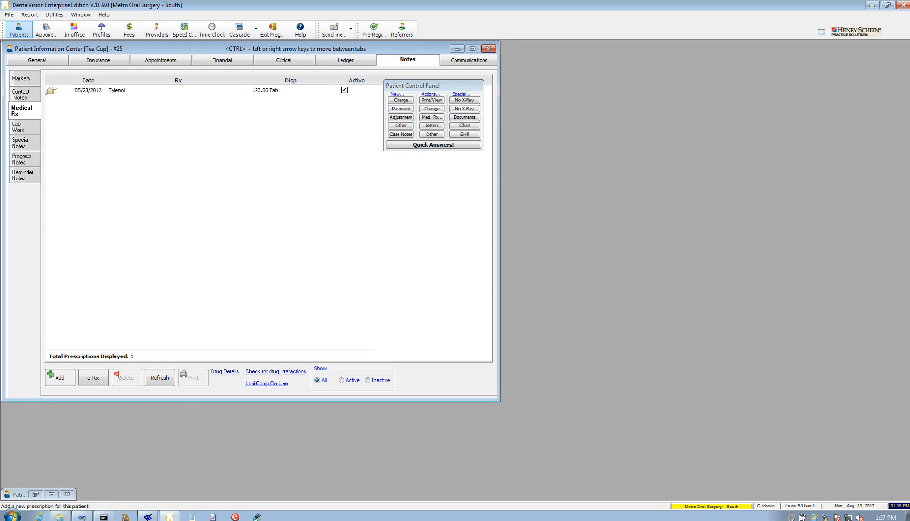
left_click(170, 382)
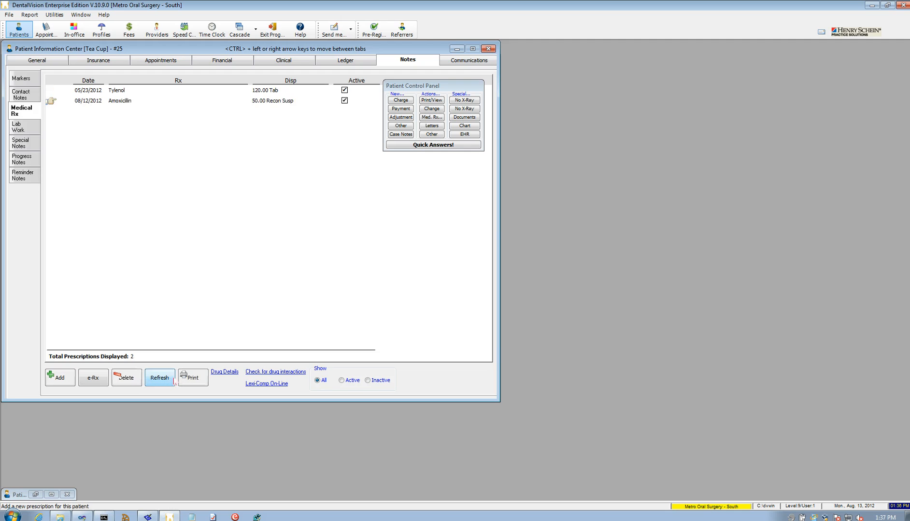
left_click(153, 102)
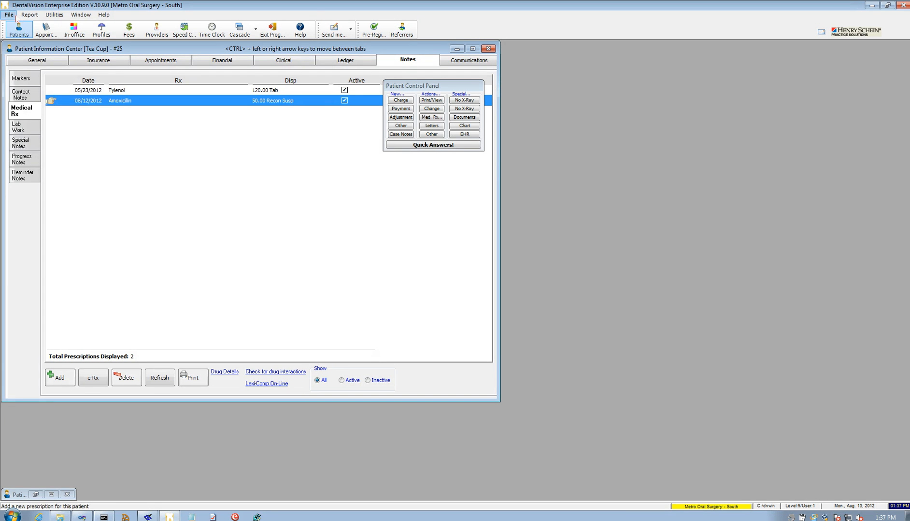
left_click(14, 15)
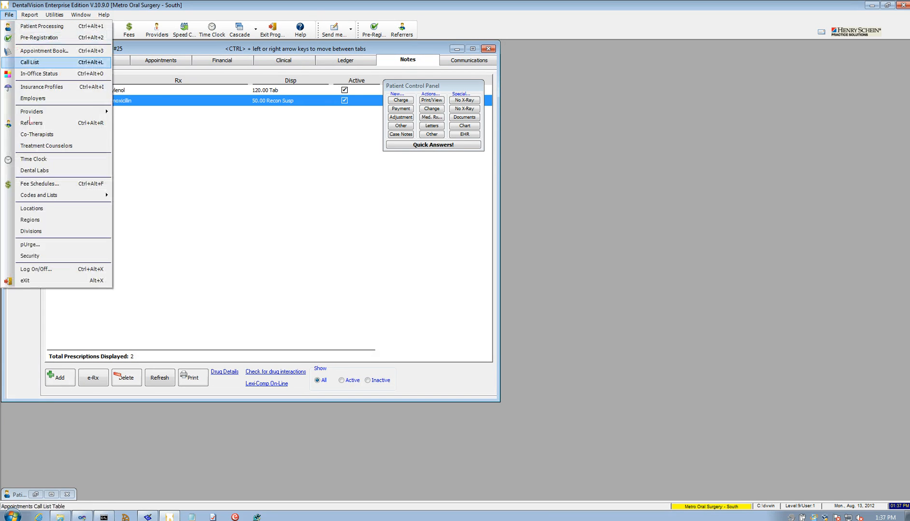
From Locations' e-Rx Admin, open Desert Dental's ePrescribe users and add a new one.
left_click(46, 214)
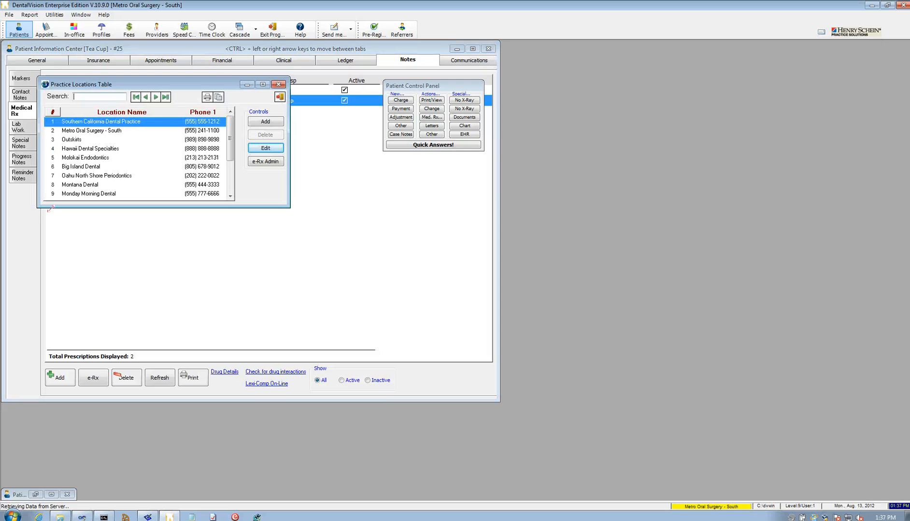
left_click(259, 162)
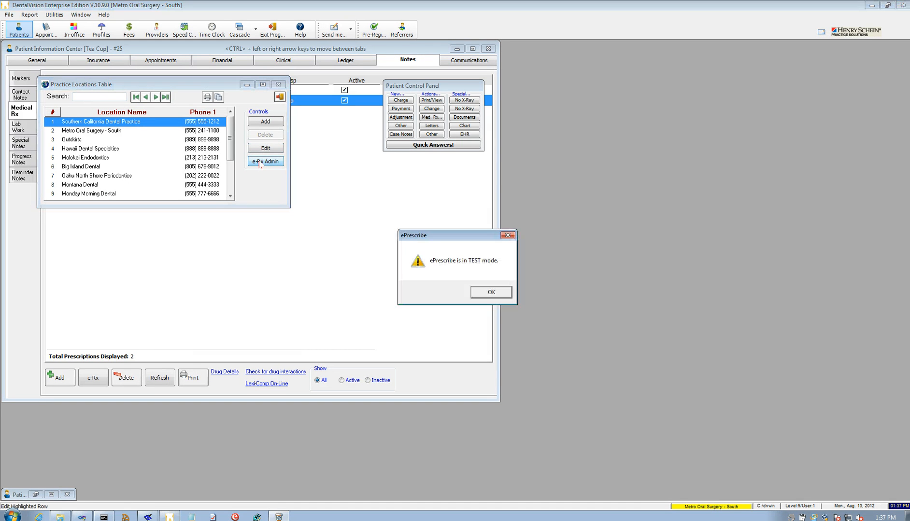
left_click(491, 292)
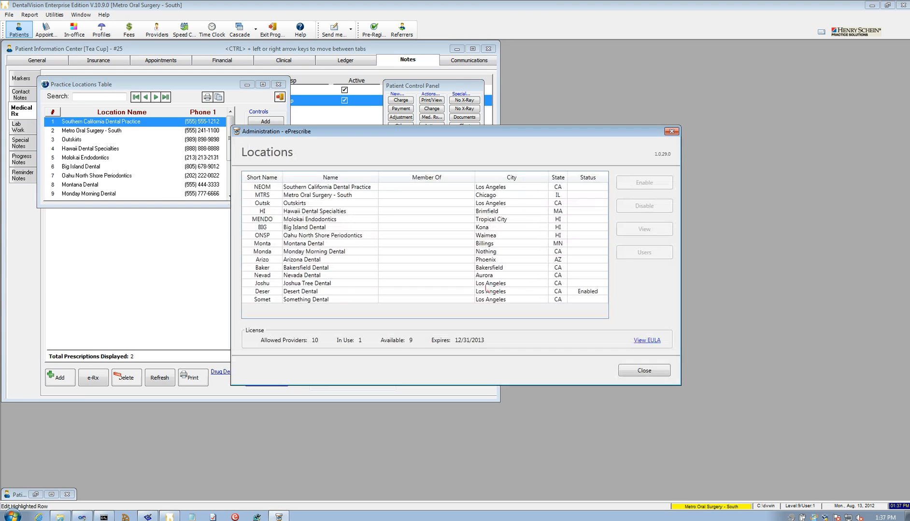
left_click(440, 291)
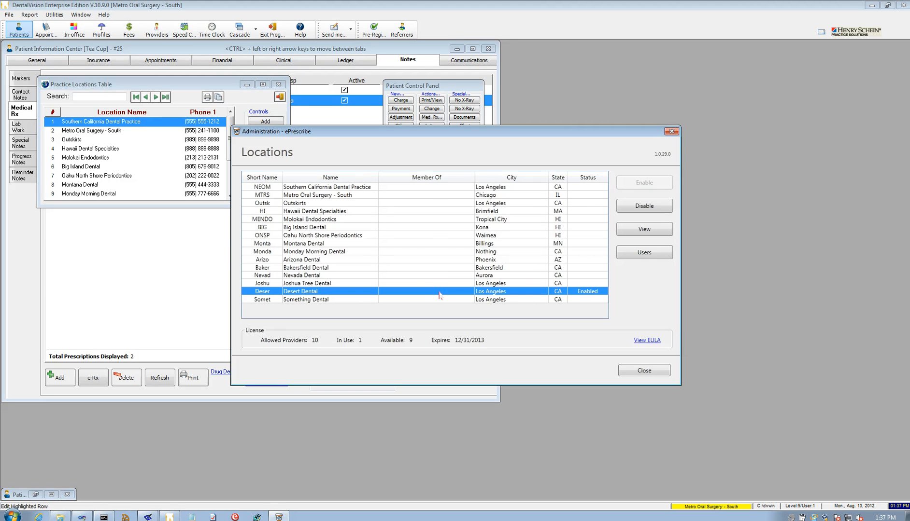
left_click(644, 253)
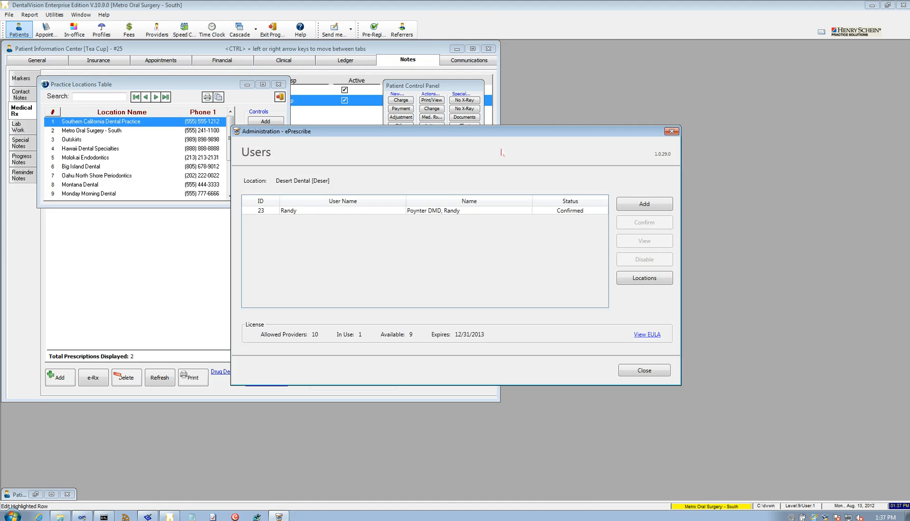
left_click(645, 208)
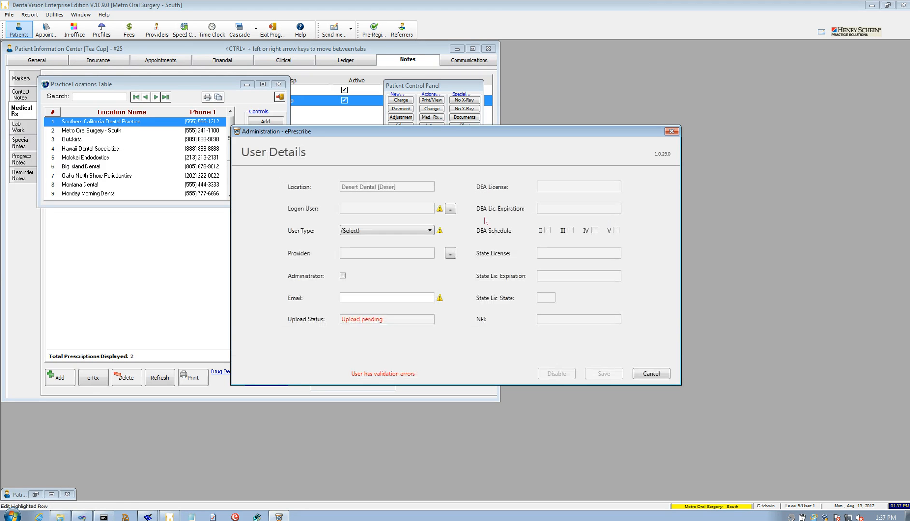
Link the new user to its logon account and a provider chosen from all locations.
left_click(450, 209)
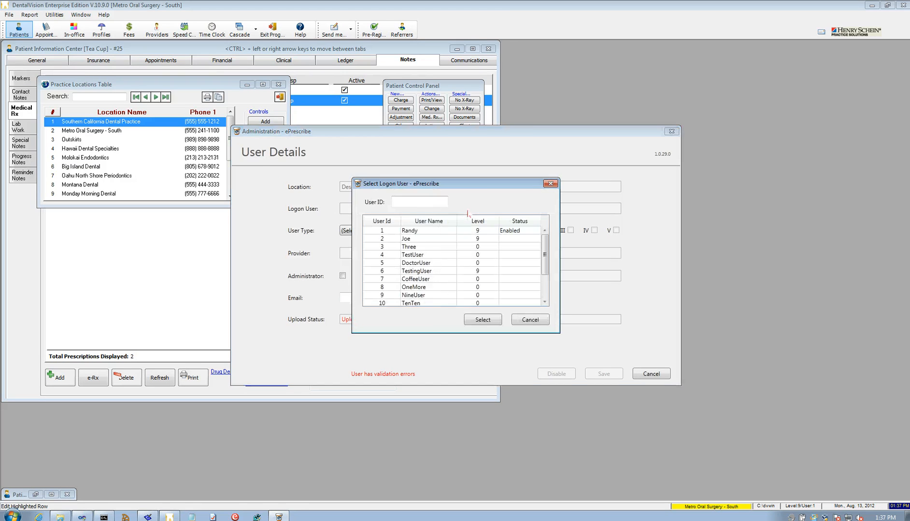
left_click(428, 240)
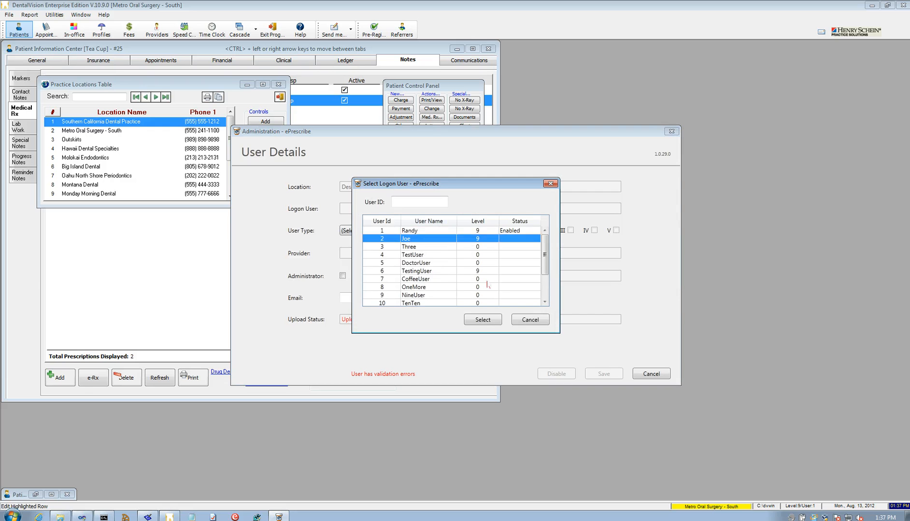
left_click(482, 320)
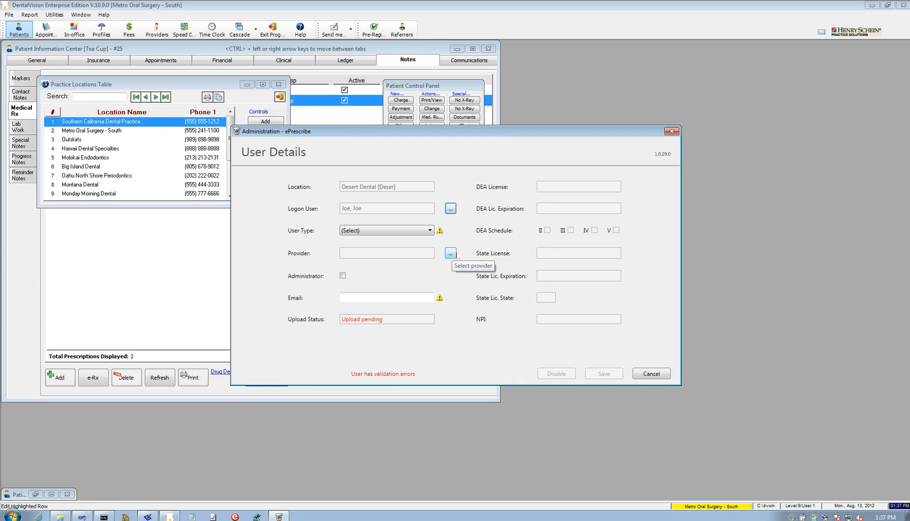
left_click(454, 255)
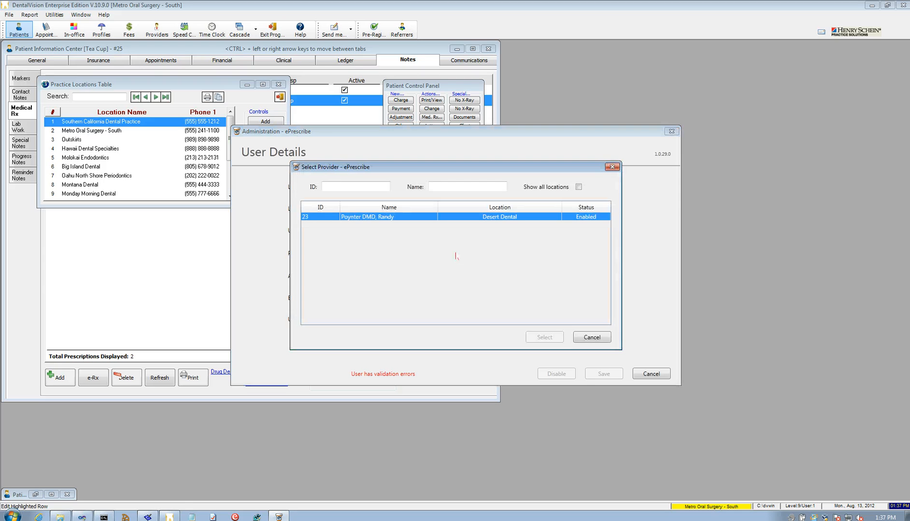
left_click(579, 187)
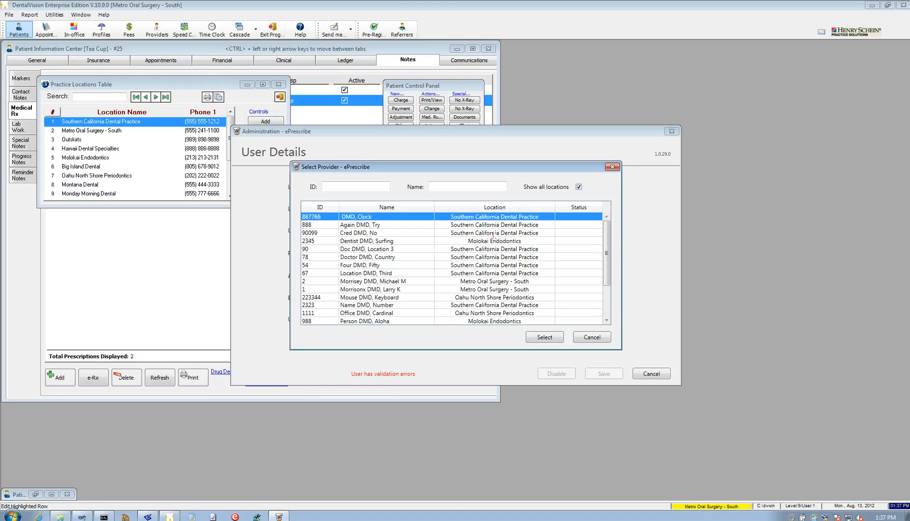
left_click(531, 225)
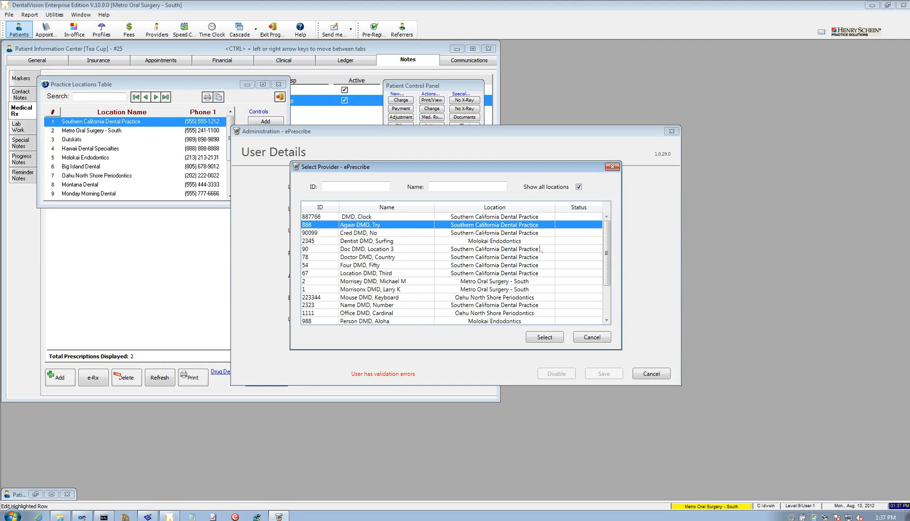
left_click(561, 337)
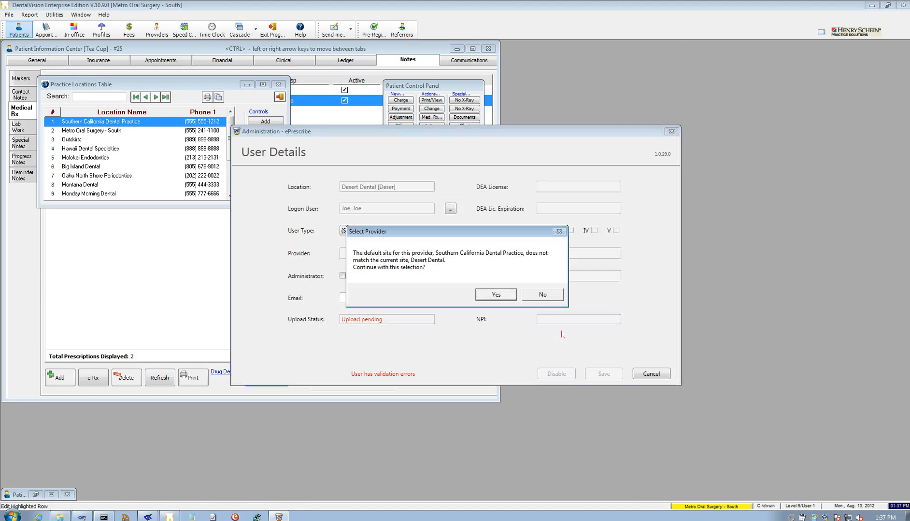
left_click(512, 298)
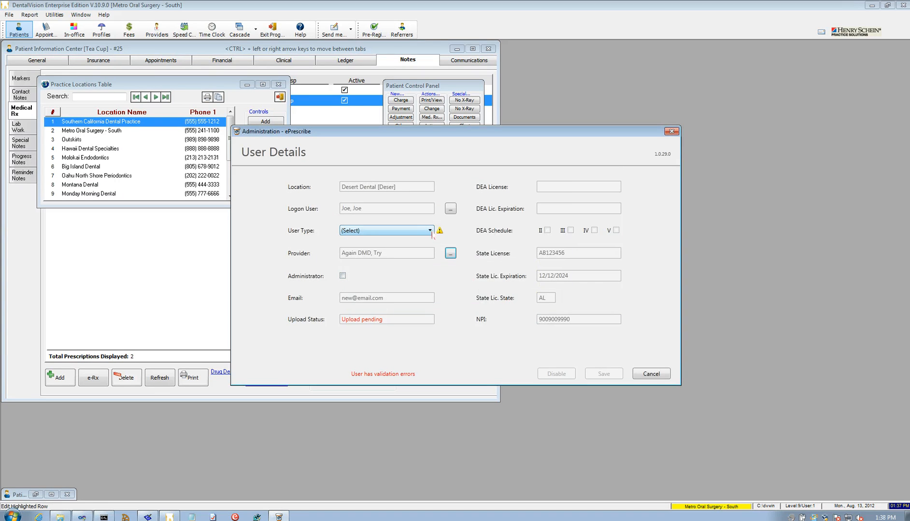
Make the user a Prescribe On Behalf administrator, save it, and close user administration.
left_click(430, 230)
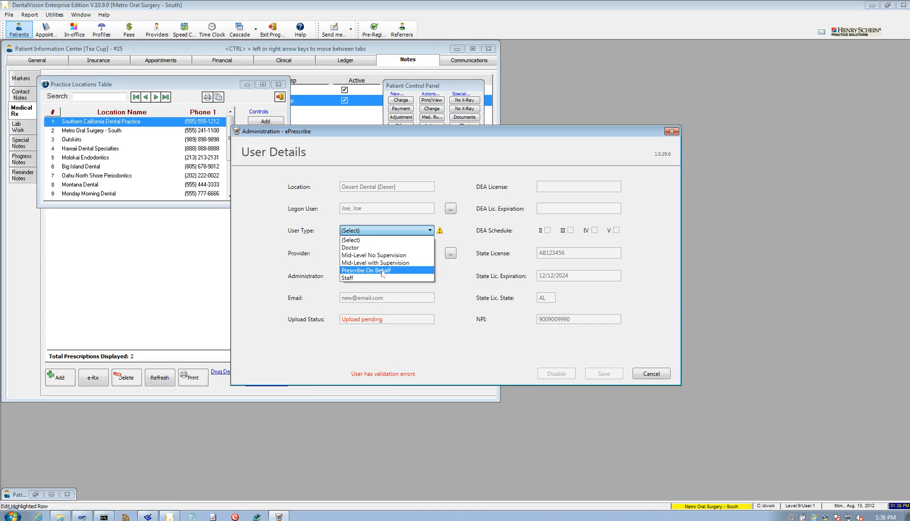
left_click(382, 271)
left_click(347, 278)
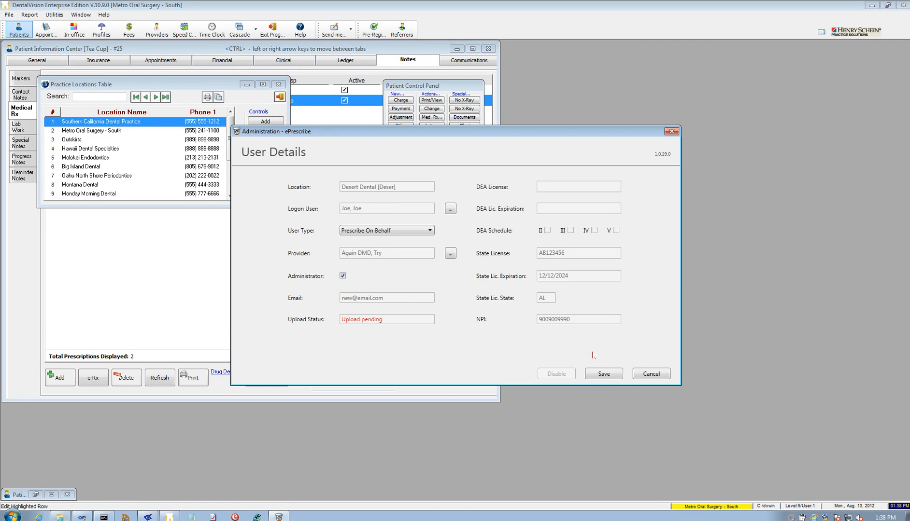
left_click(610, 374)
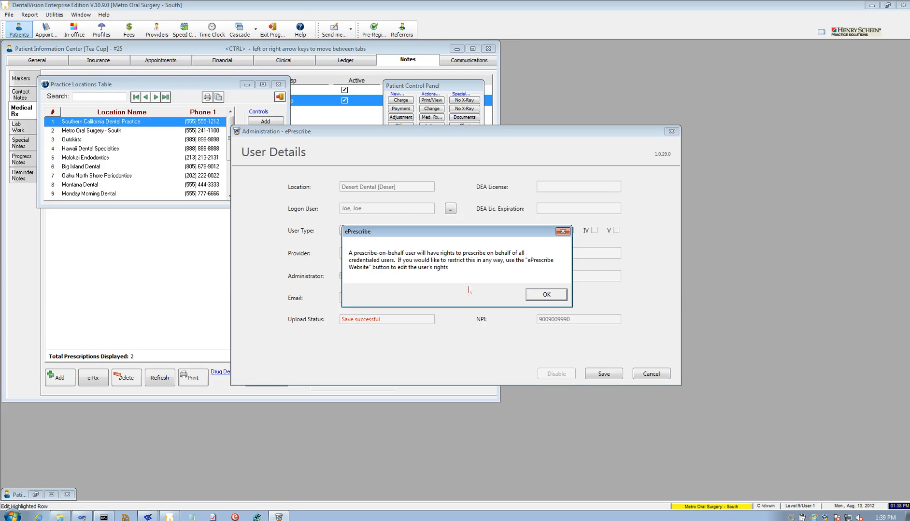
left_click(551, 295)
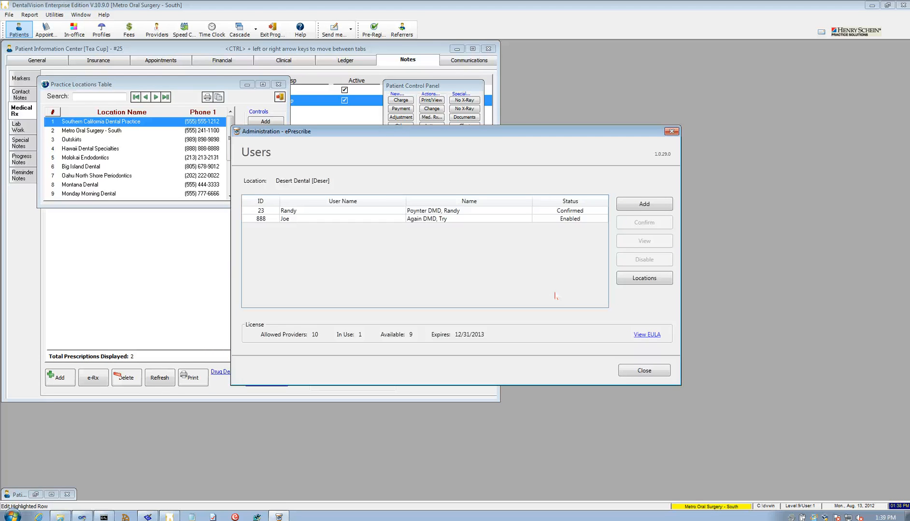
left_click(653, 371)
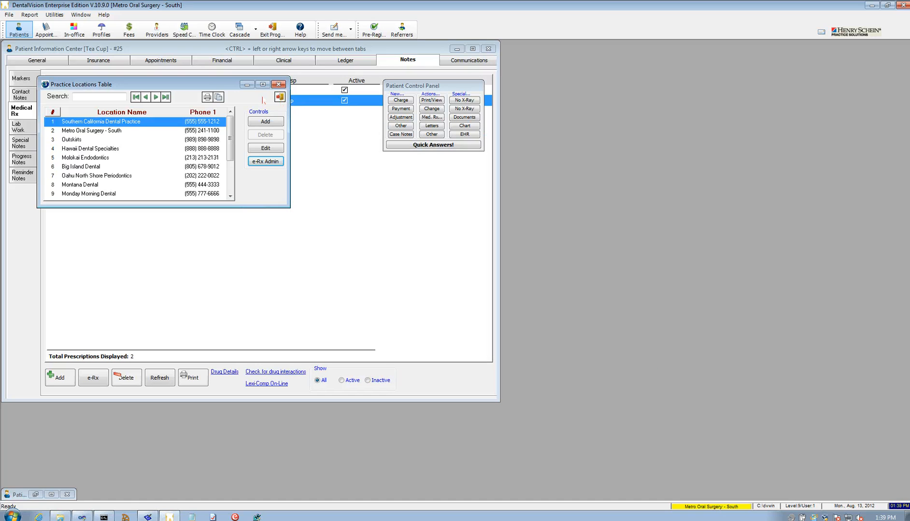
Log off and sign back on with the new user's name and password, dismissing the demo notice.
left_click(9, 15)
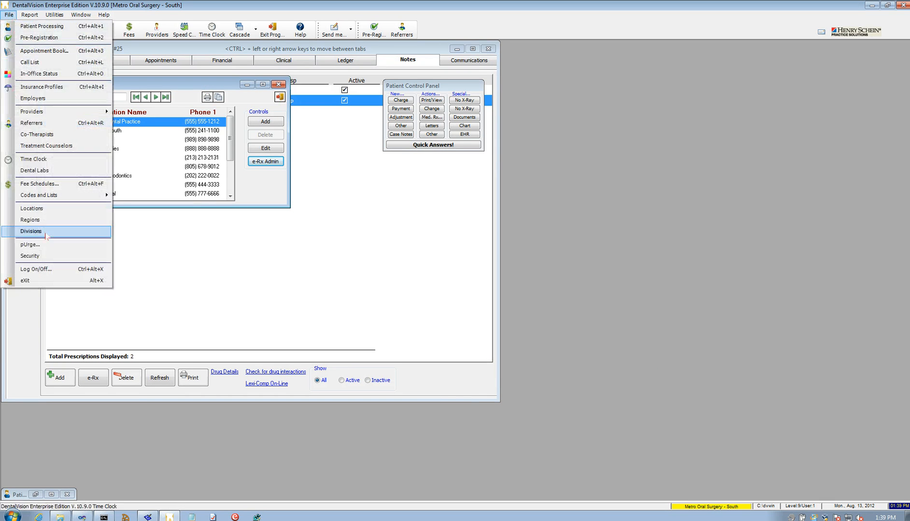
left_click(60, 269)
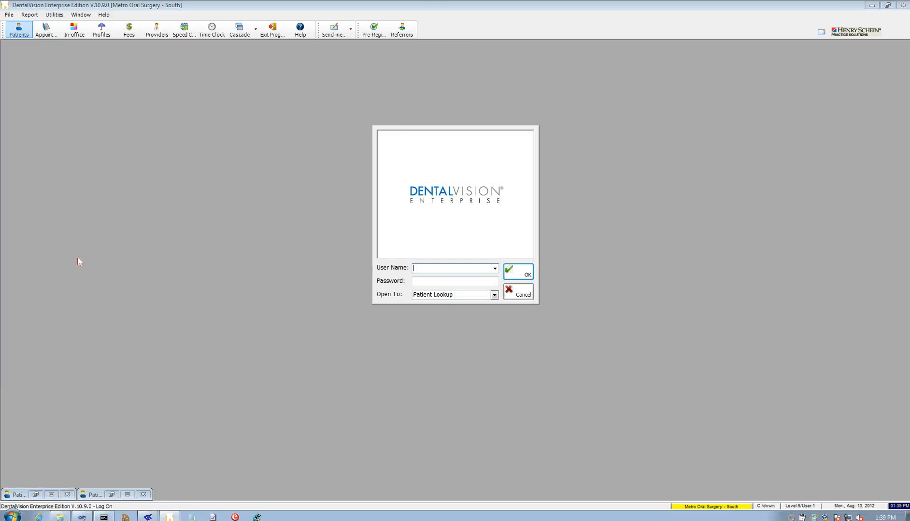
key("Tab")
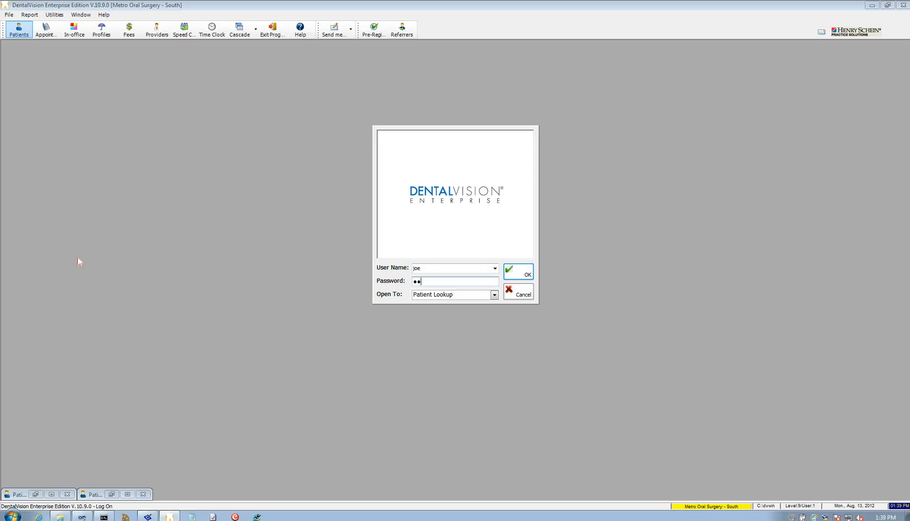
key("Return")
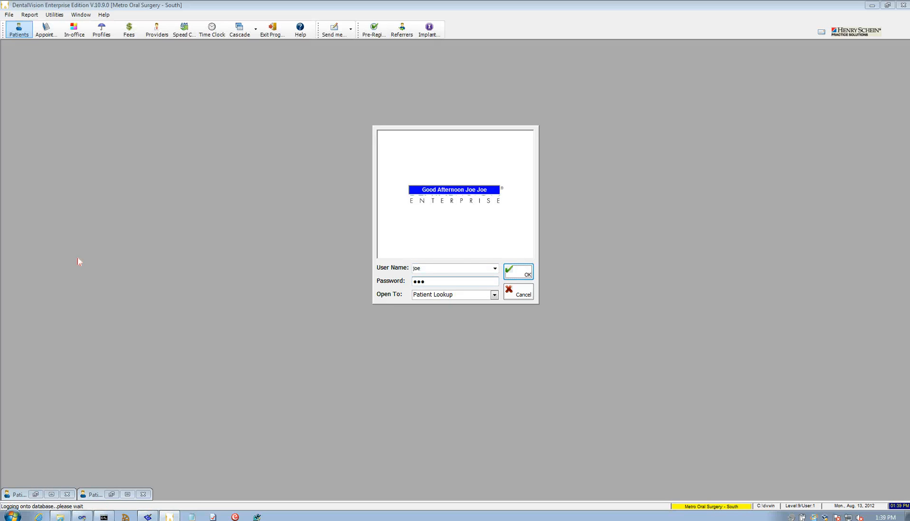
key("Return")
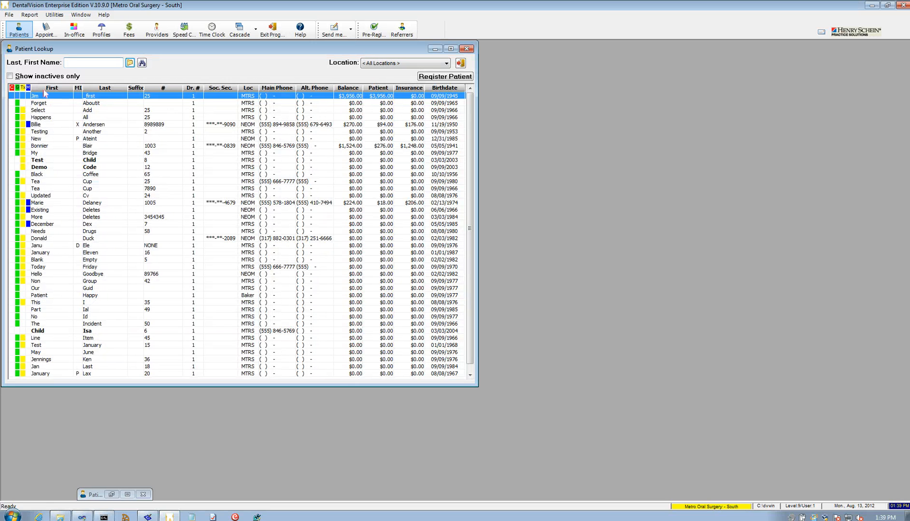
Open the test patient's Medical Rx notes, start an e-Rx, and accept the licence agreement.
left_click(66, 133)
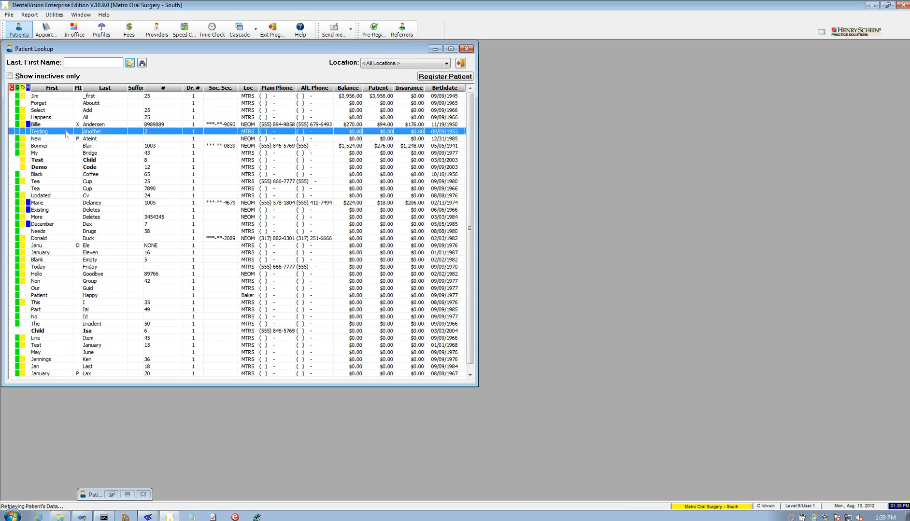
double_click(67, 132)
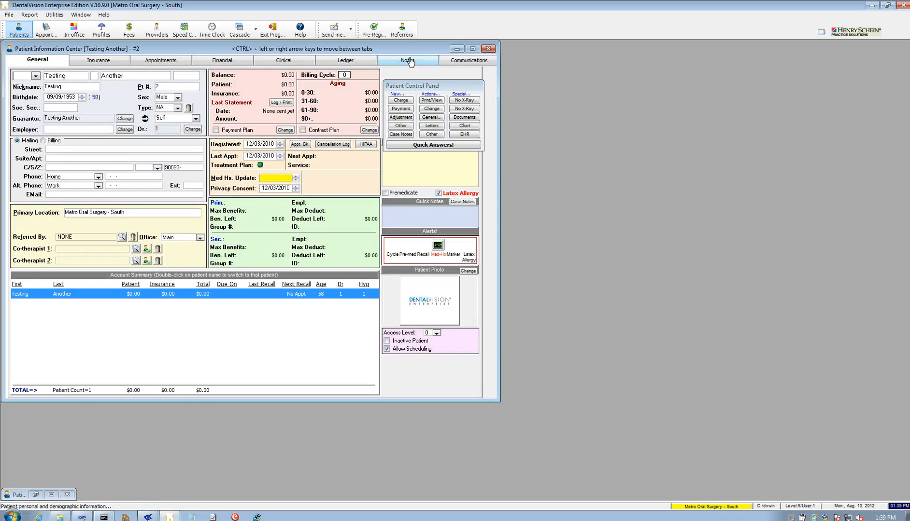
left_click(407, 60)
left_click(15, 116)
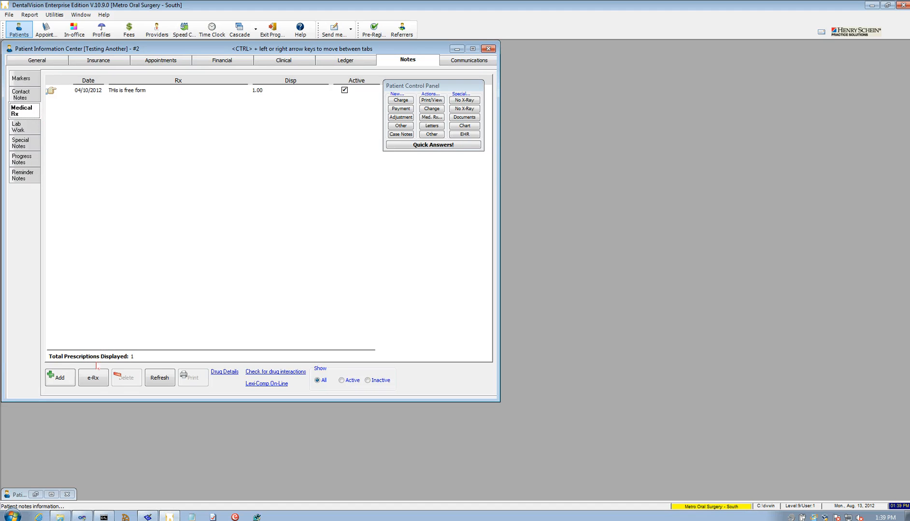
left_click(95, 379)
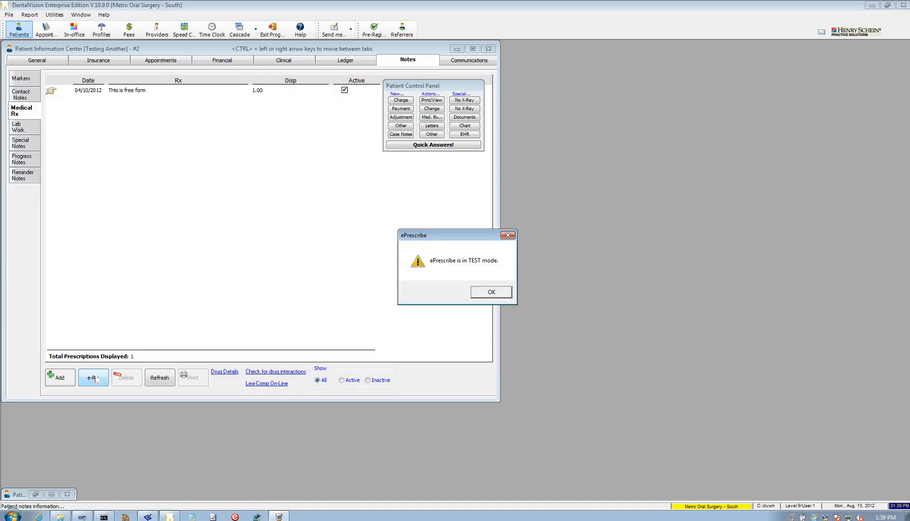
key("Return")
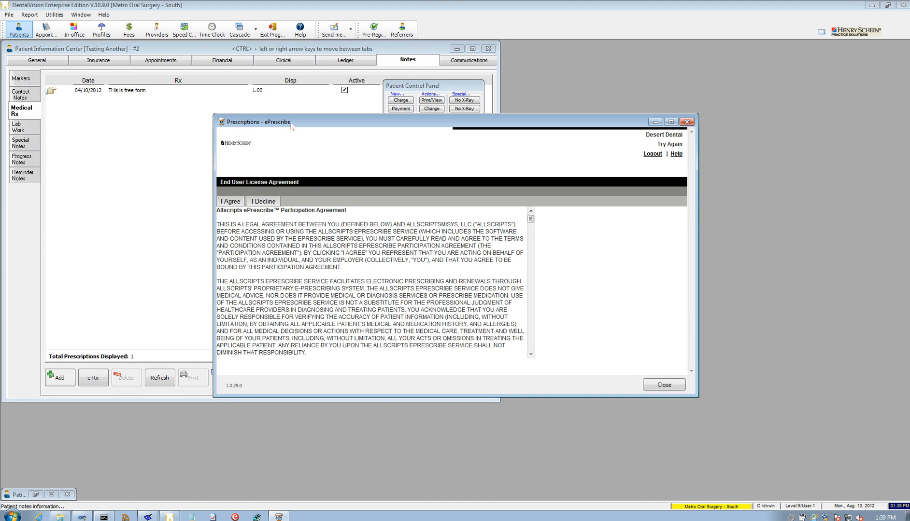
left_click(231, 202)
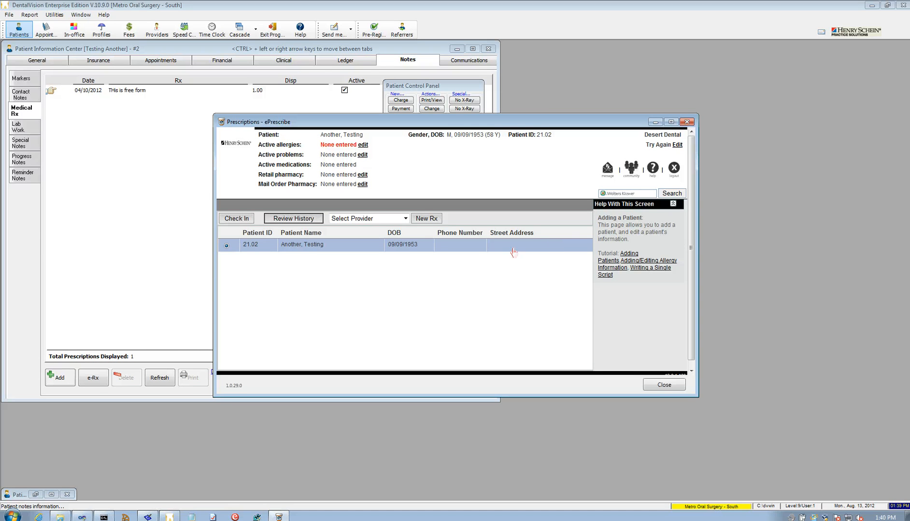
Choose the provider to prescribe on behalf of and begin a new prescription.
left_click(409, 221)
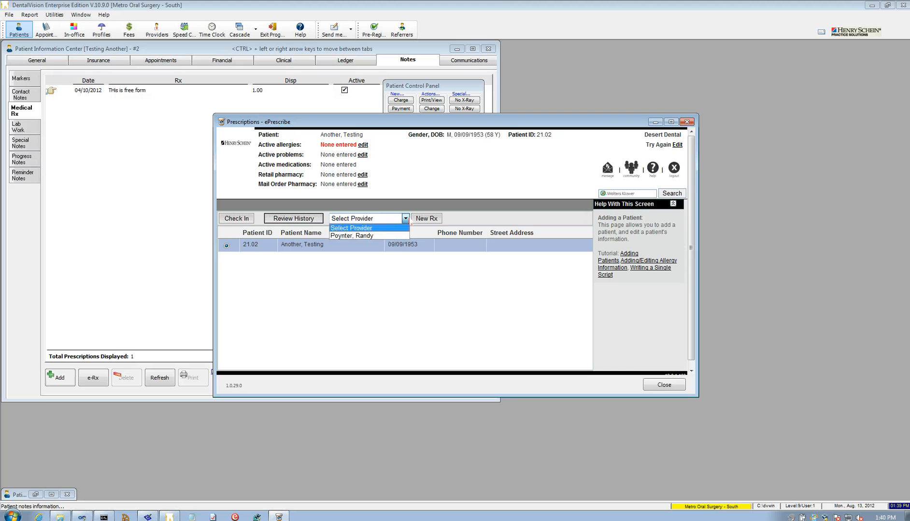
left_click(380, 237)
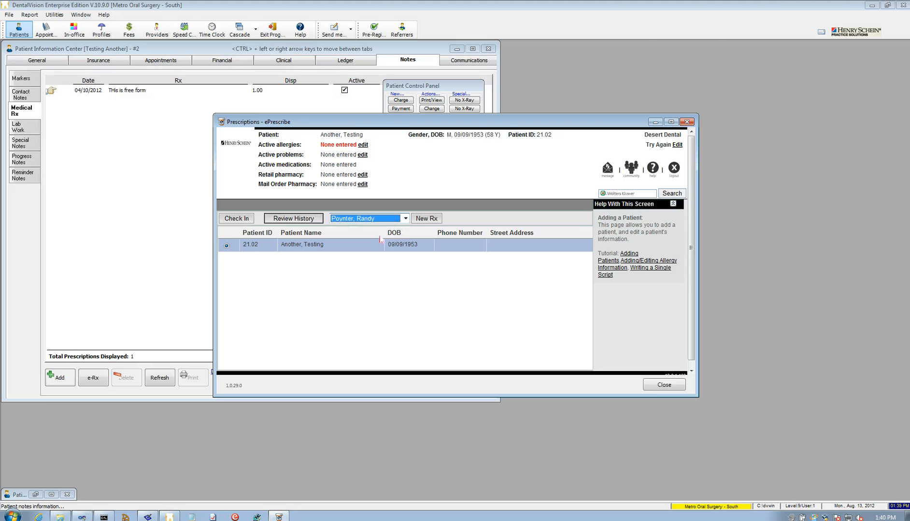
left_click(429, 221)
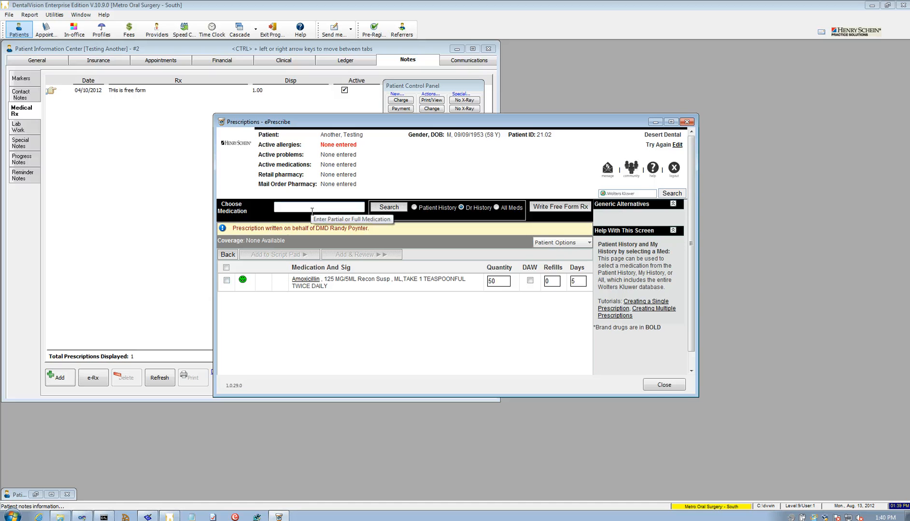
Search for 'crest' and select Crestor 10 MG Tab Oral.
type("crest")
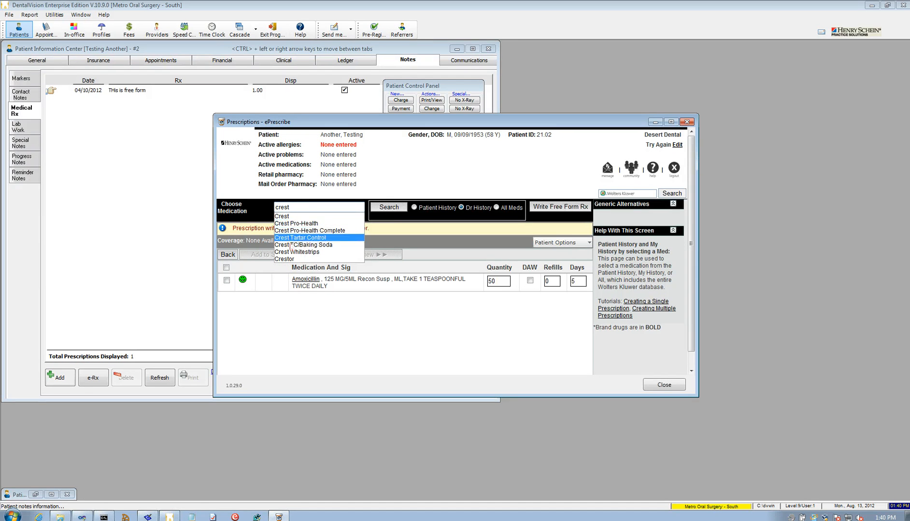
left_click(289, 259)
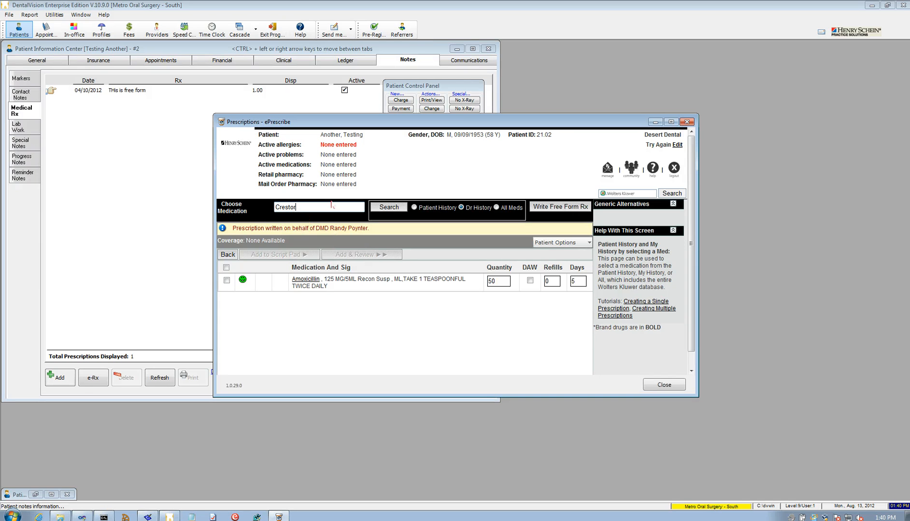
left_click(389, 208)
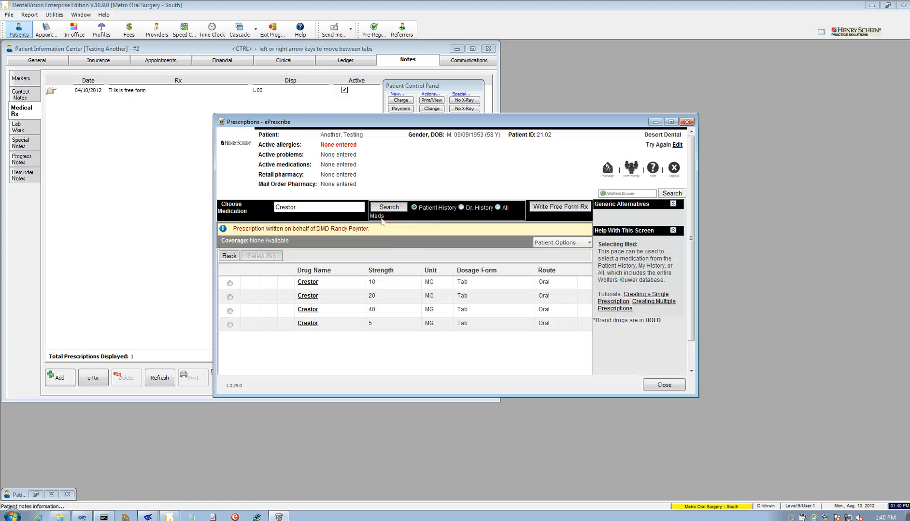
left_click(230, 283)
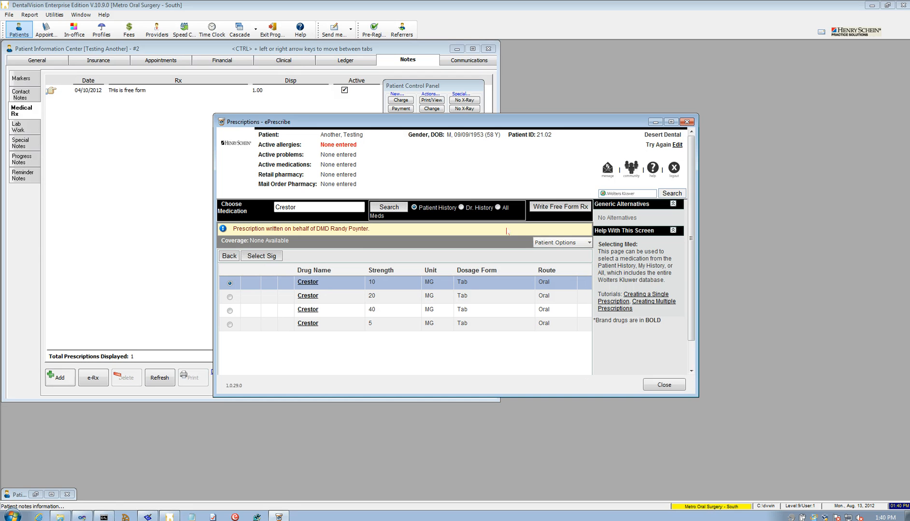
left_click(267, 257)
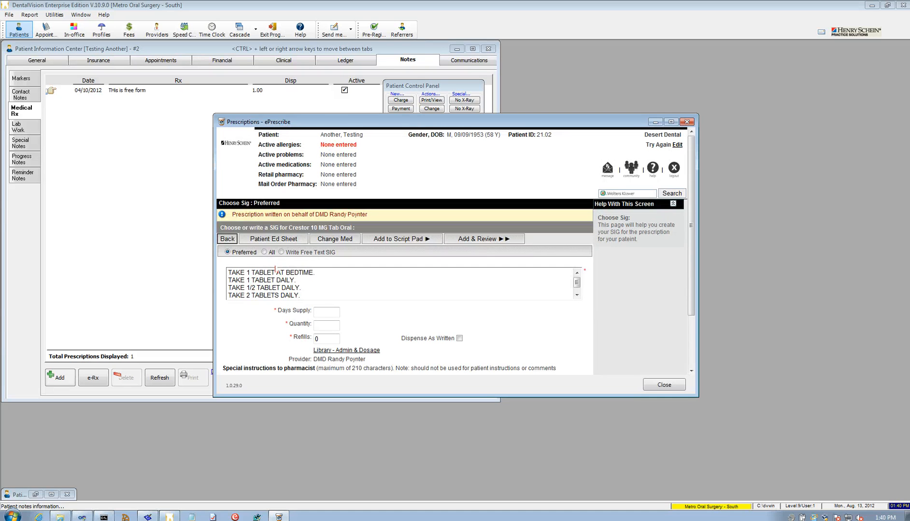
Set Crestor directions to TAKE 1 TABLET AT BEDTIME with a 6-day supply and add it to the script pad.
left_click(278, 274)
left_click(325, 314)
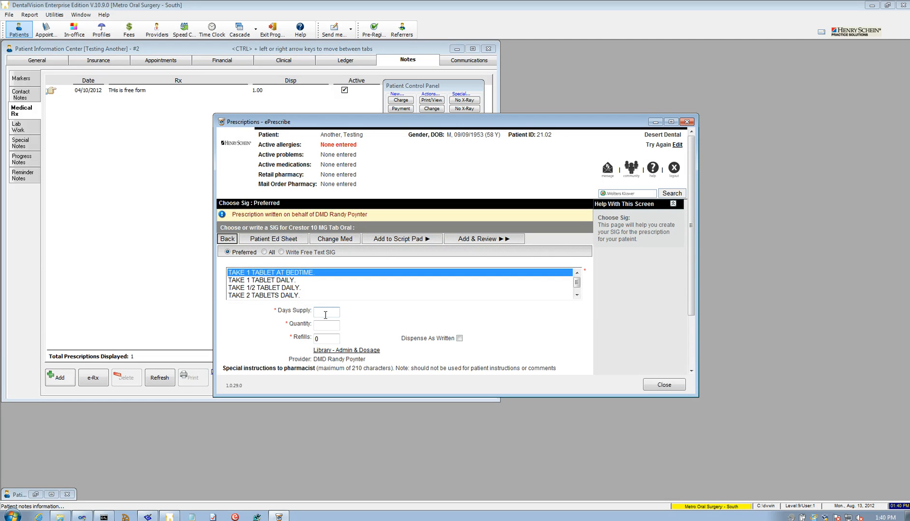
type("6")
left_click(505, 239)
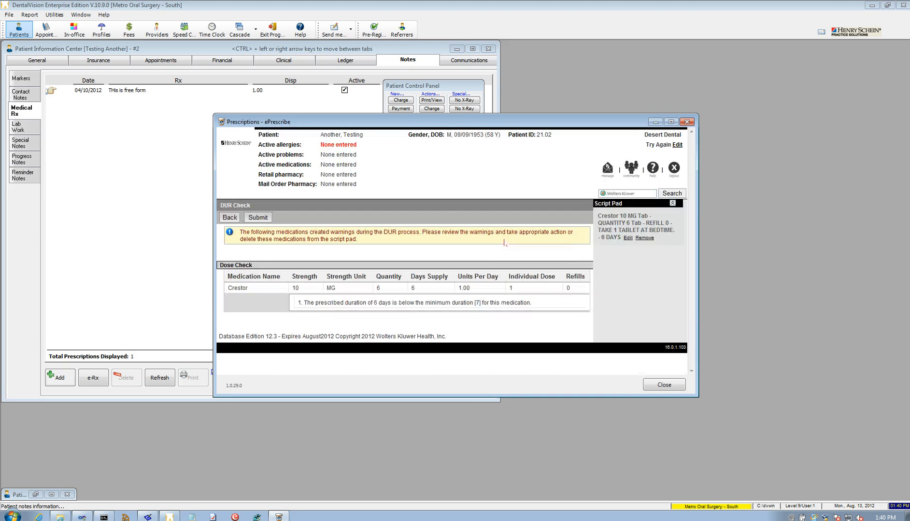
Submit past the dose warning without a pharmacy, process it as Send to Physician, and sign out.
left_click(259, 219)
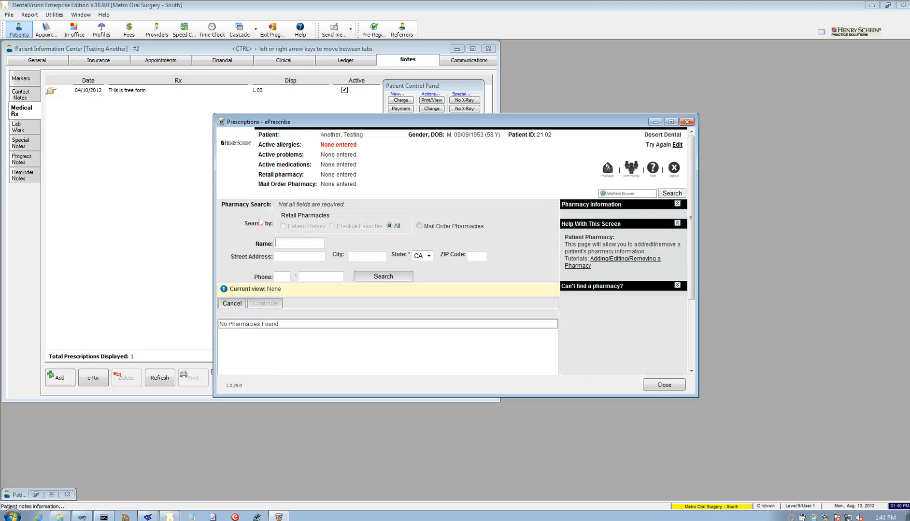
left_click(238, 305)
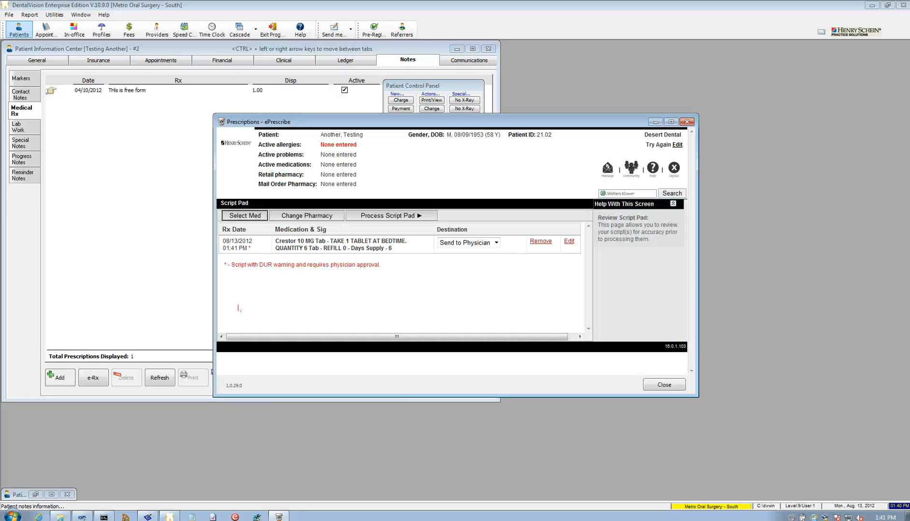
left_click(496, 243)
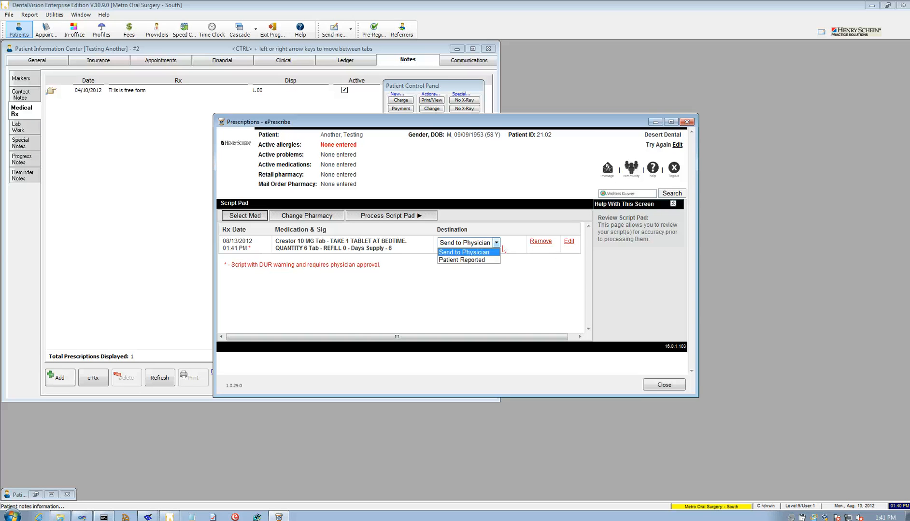
left_click(476, 252)
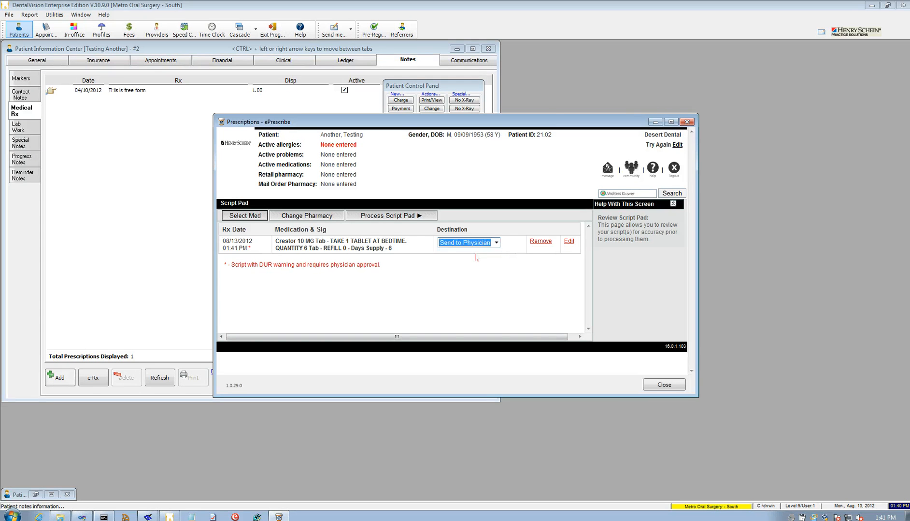
left_click(399, 217)
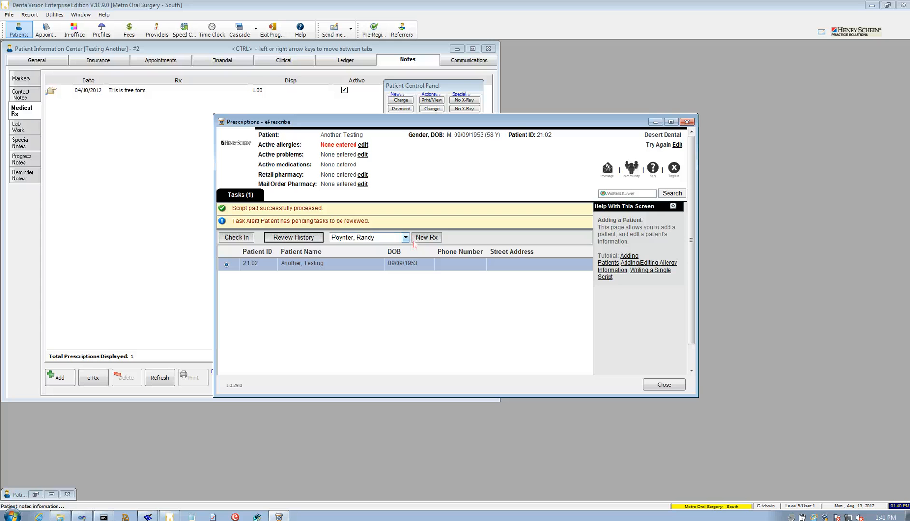
left_click(675, 176)
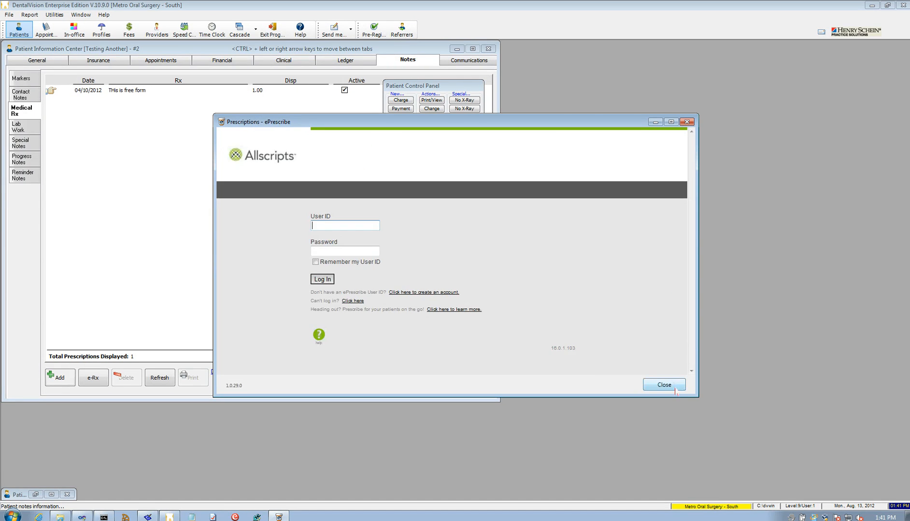
Close the prescription window, dismiss the medication download report, and log off via File > Log On/Off.
left_click(664, 384)
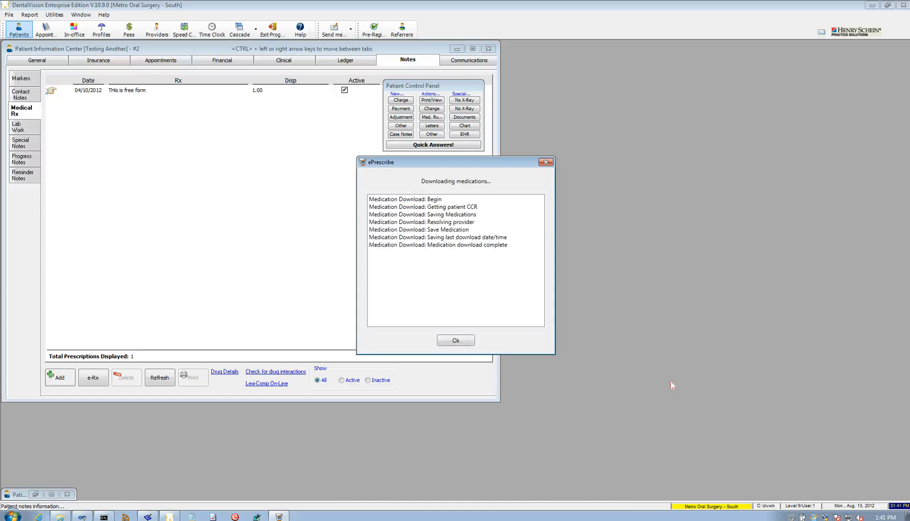
left_click(465, 343)
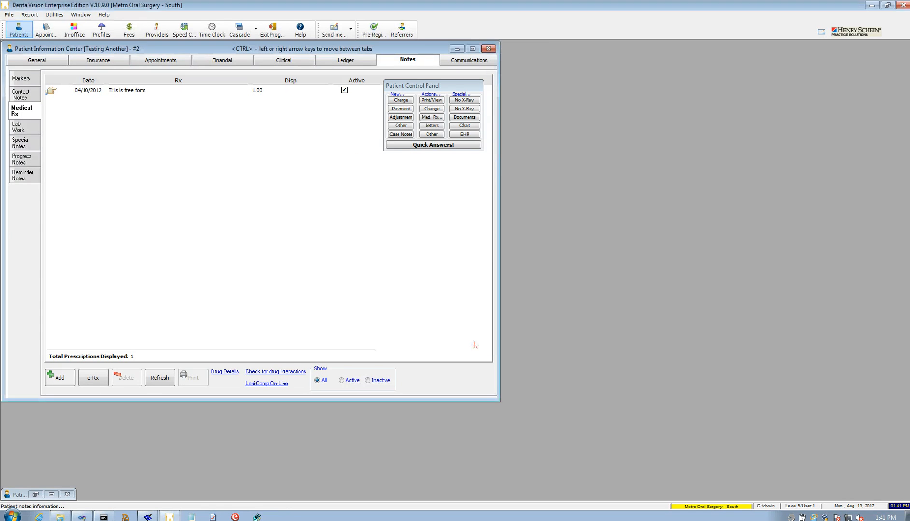
left_click(10, 14)
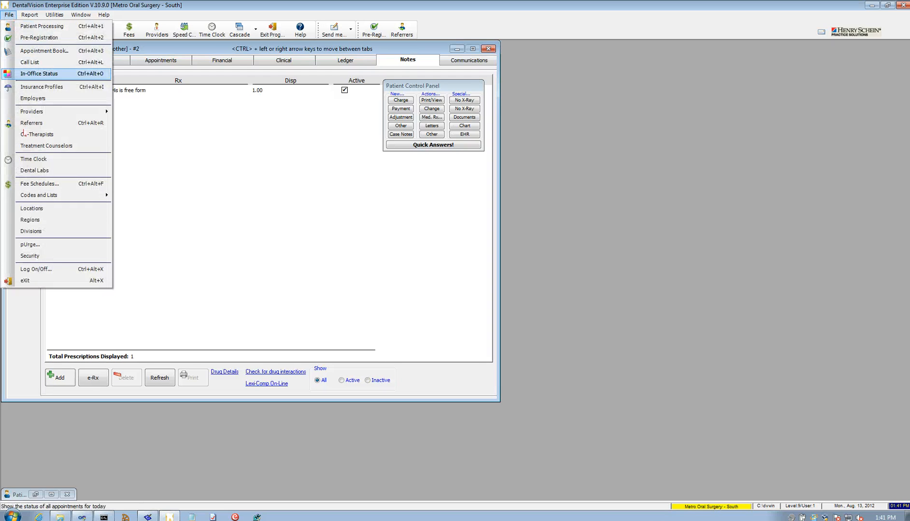
left_click(60, 268)
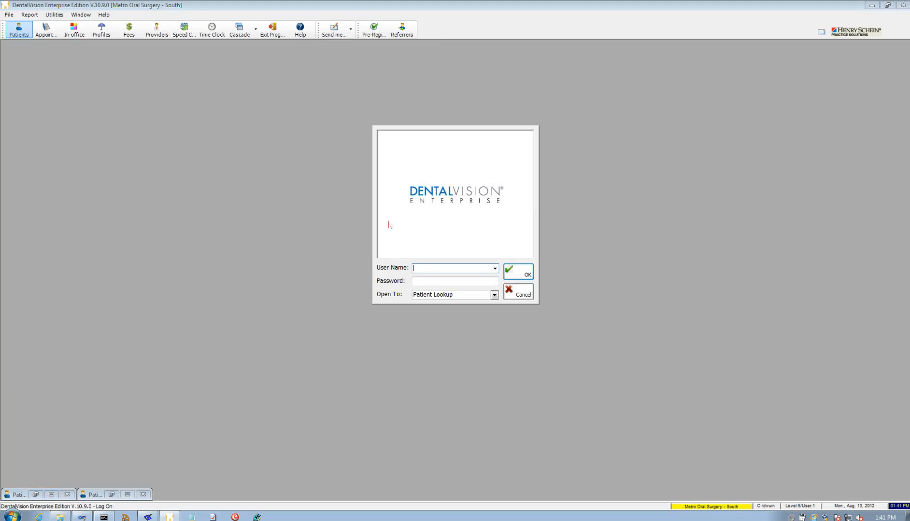
Log in with the provider's user name and password, dismiss the demo notice, and show the Provider Table.
type("randy")
key("Tab")
type("••••")
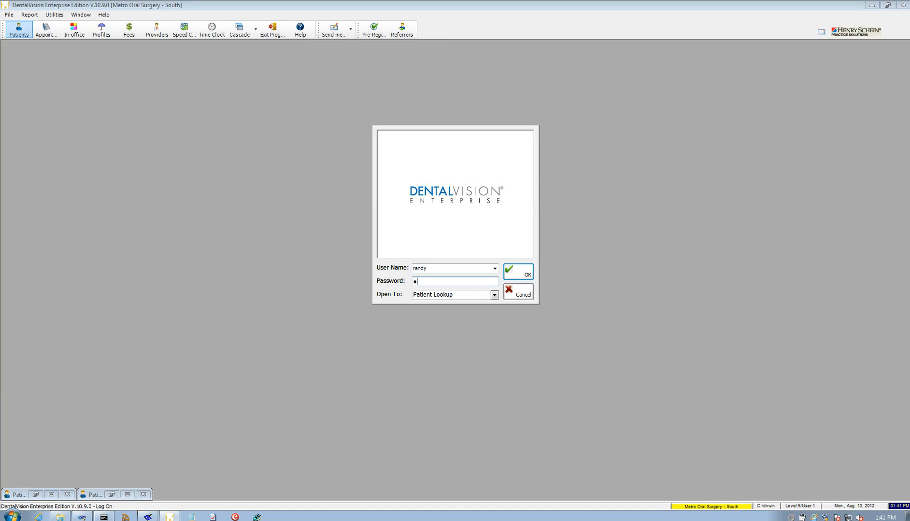
type("•")
key("Return")
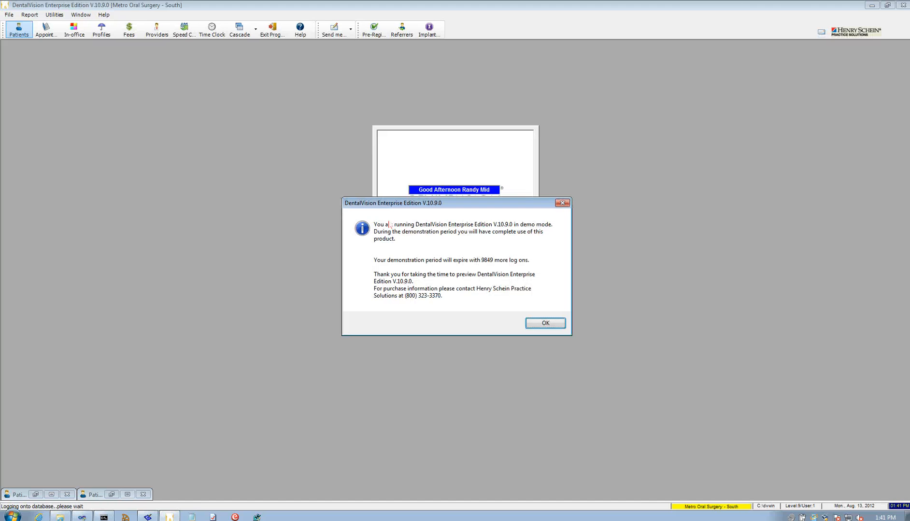
left_click(548, 322)
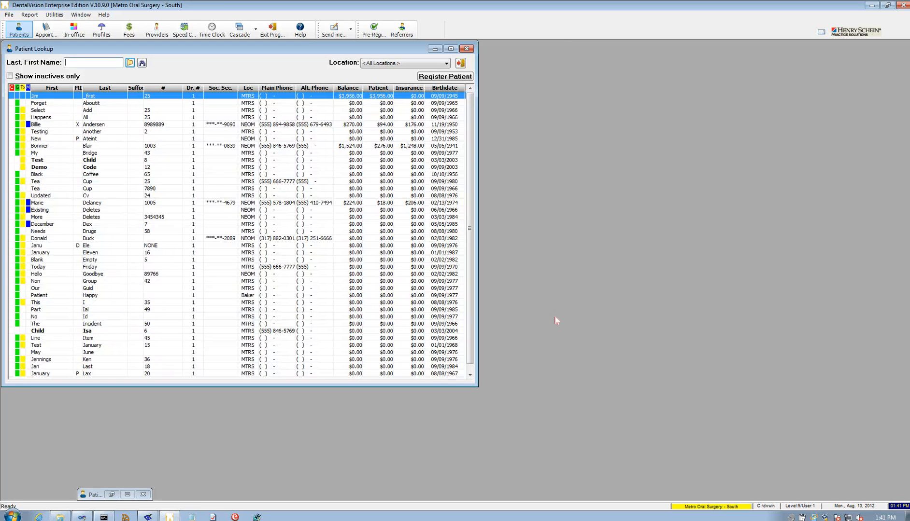
left_click(165, 36)
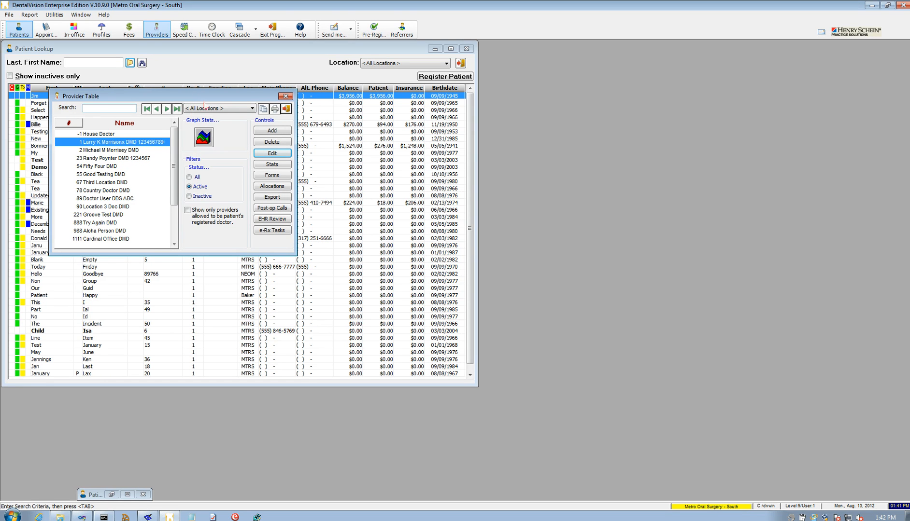
In e-Rx Tasks, deny and process the test patient's Crestor request, then sign out and close.
left_click(277, 232)
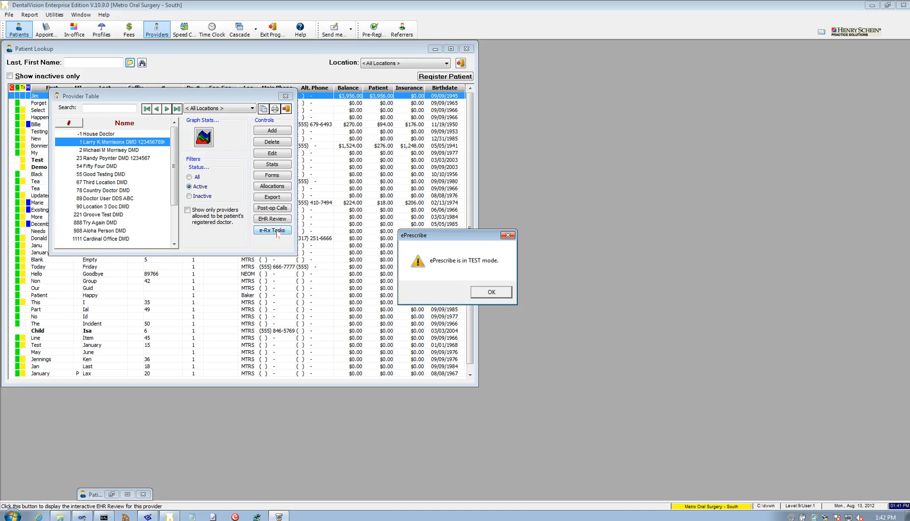
left_click(496, 294)
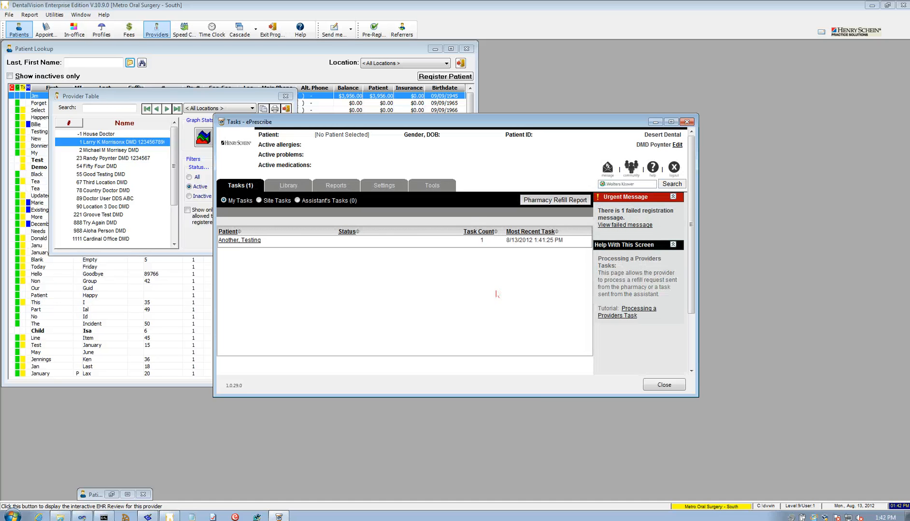
left_click(250, 242)
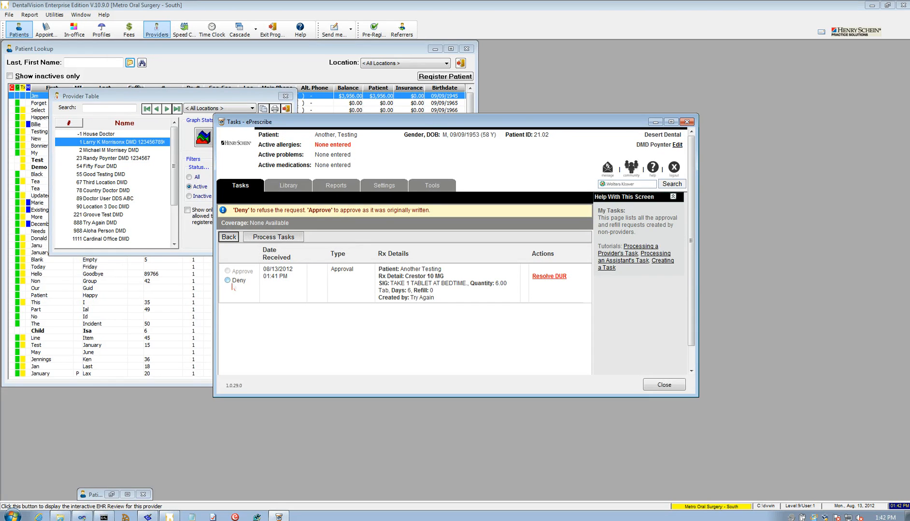
left_click(228, 281)
left_click(279, 239)
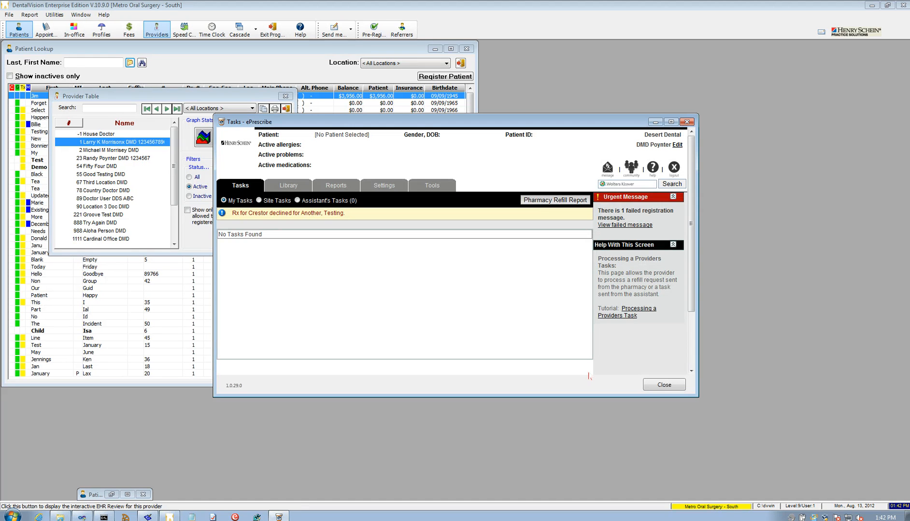
left_click(675, 169)
left_click(670, 385)
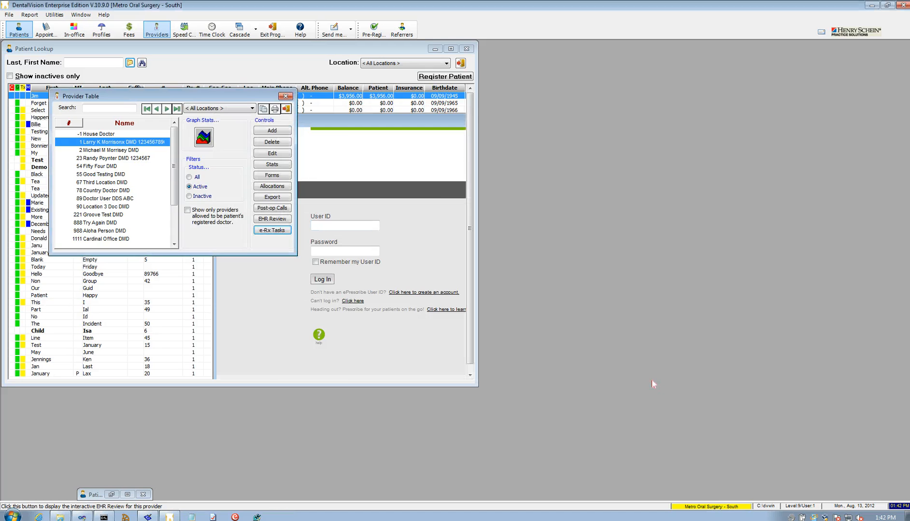